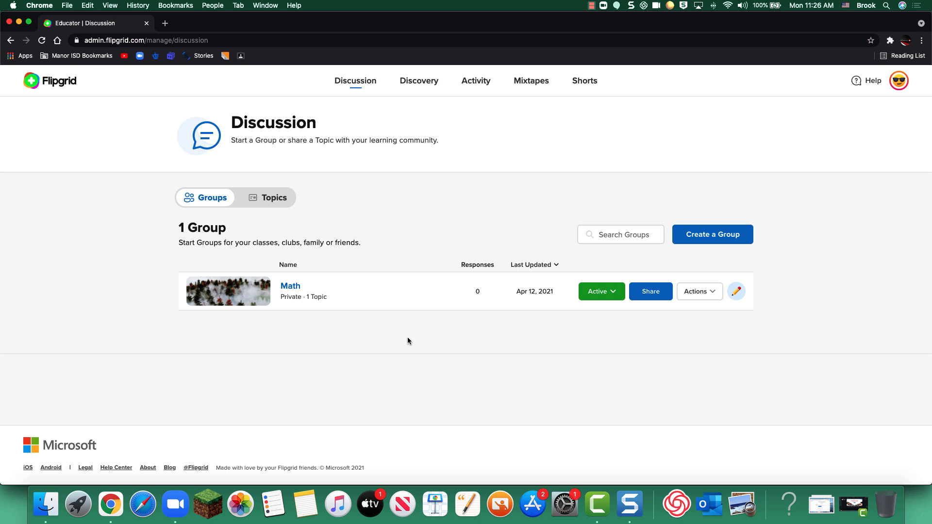
# - Check the list of existing topics, return to the groups list and open the Math group
pyautogui.click(270, 199)
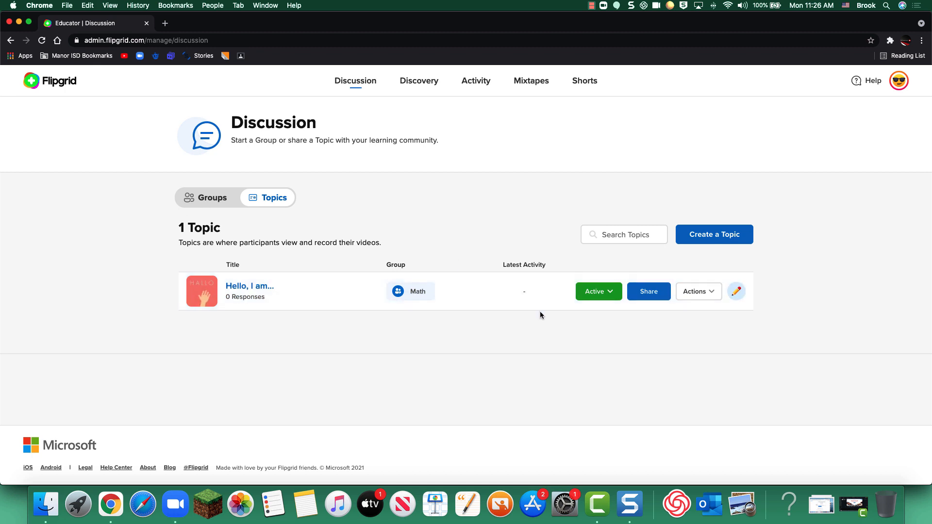
pyautogui.click(209, 197)
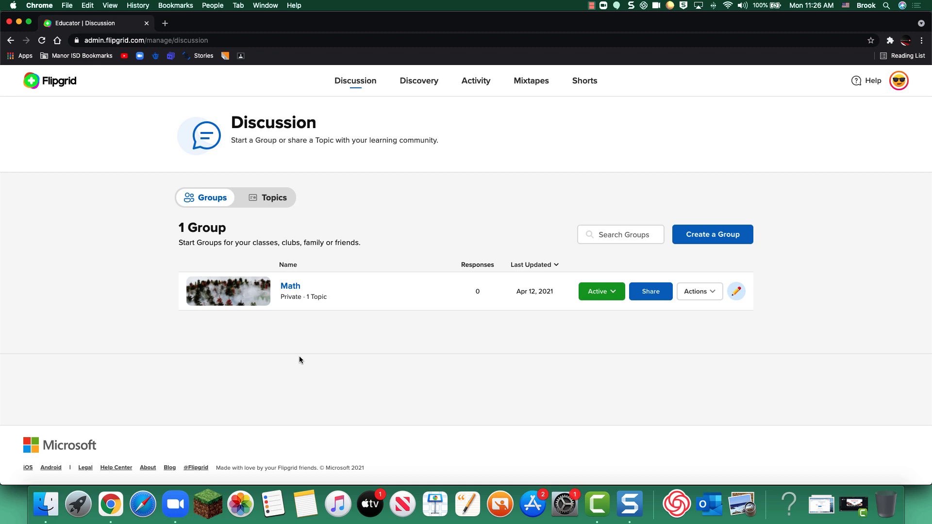
pyautogui.click(291, 288)
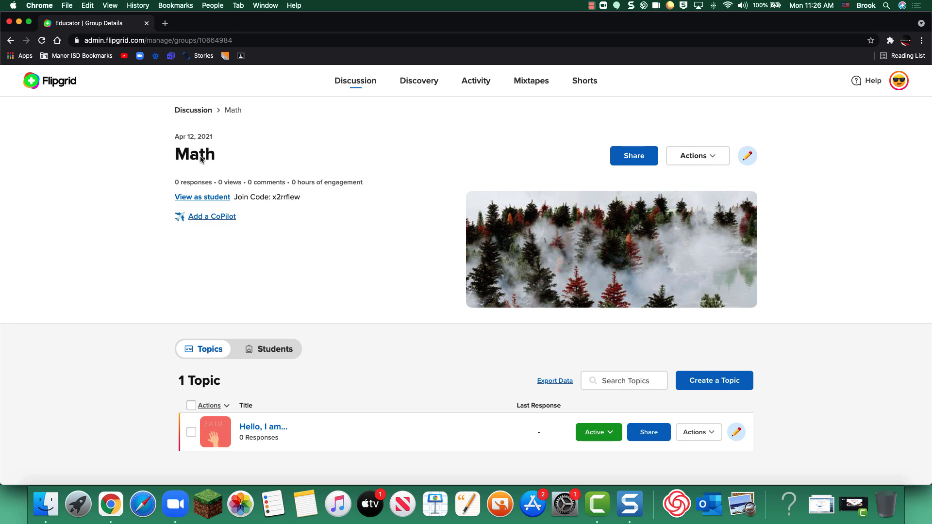
# - Start a new topic in the Math group and title it "Adding Fractions"
pyautogui.scroll(-2, 321, 291)
pyautogui.scroll(2, 321, 291)
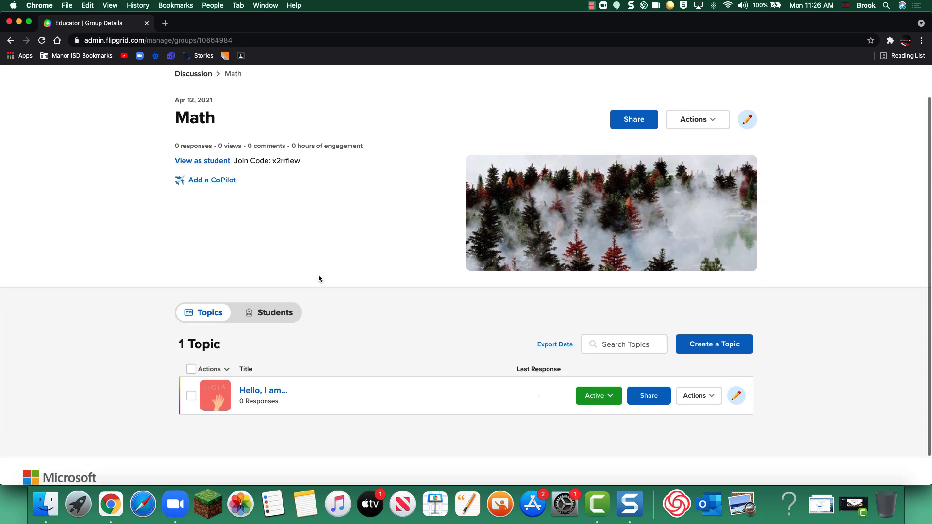
pyautogui.scroll(-2, 386, 264)
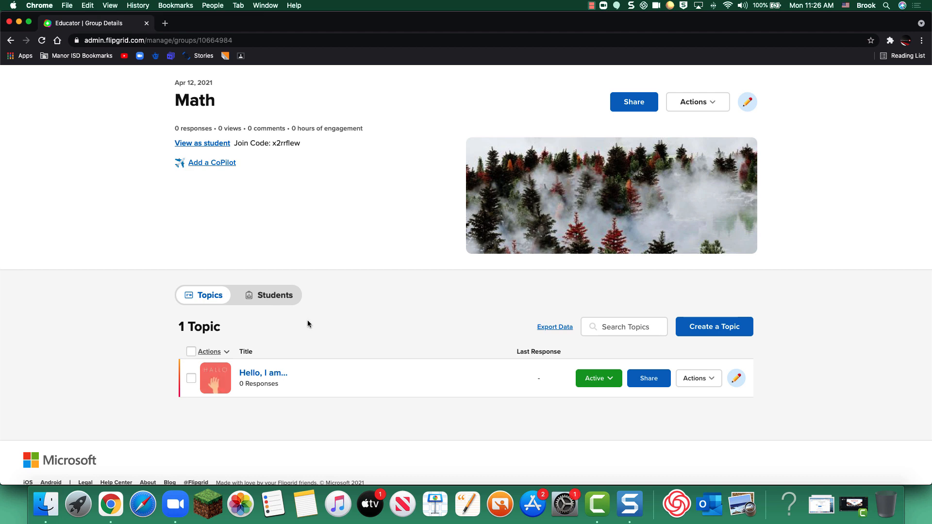
pyautogui.scroll(-1, 307, 322)
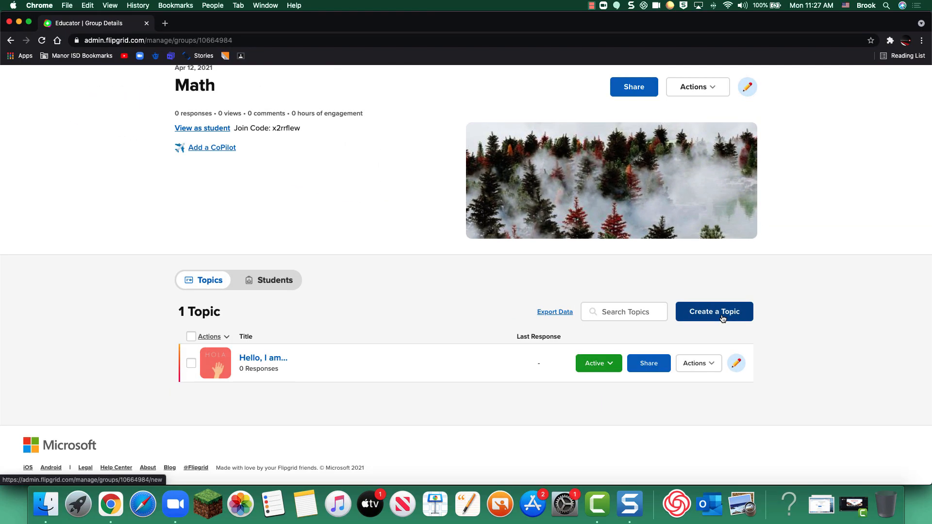
pyautogui.click(723, 320)
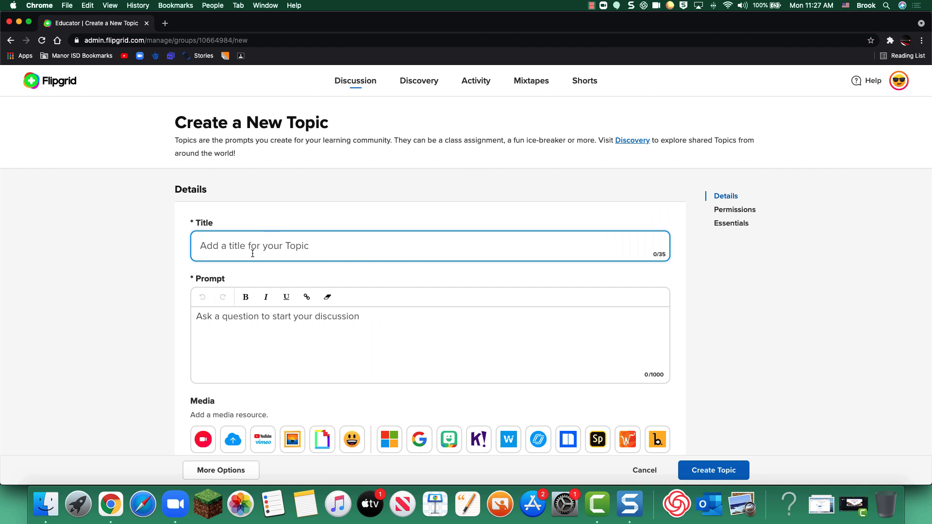
pyautogui.write('Adding Fractions')
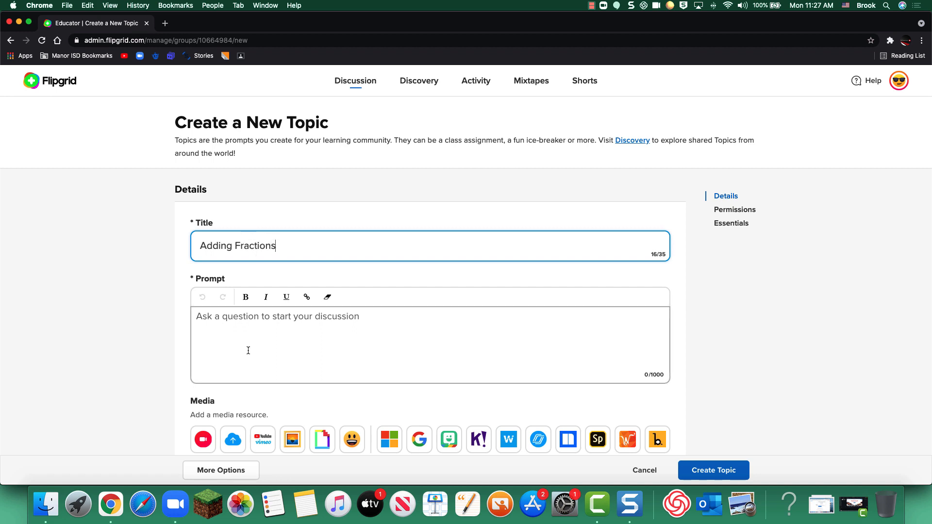
# - Enter the topic prompt "Watch the video and then answer the questions on the Form"
pyautogui.click(256, 323)
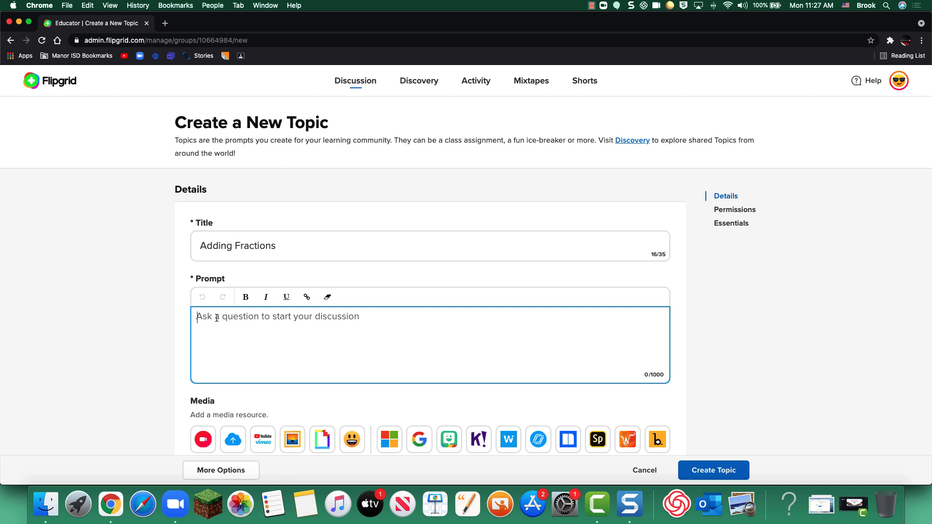
pyautogui.write('Watch')
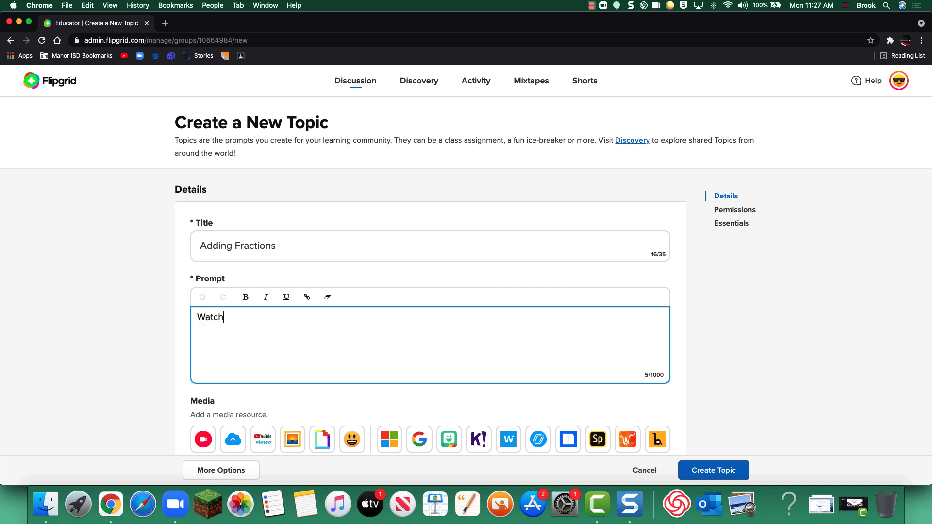
pyautogui.write(' teh v')
pyautogui.press('BackSpace')
pyautogui.press('BackSpace')
pyautogui.press('BackSpace')
pyautogui.press('BackSpace')
pyautogui.write('he video and then answer the questions ')
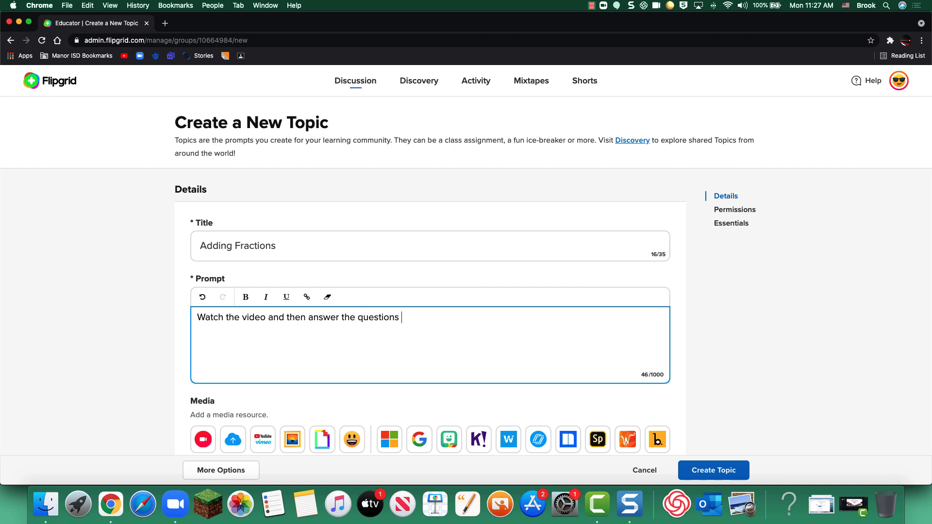
pyautogui.write('on the Form')
pyautogui.scroll(-2, 302, 356)
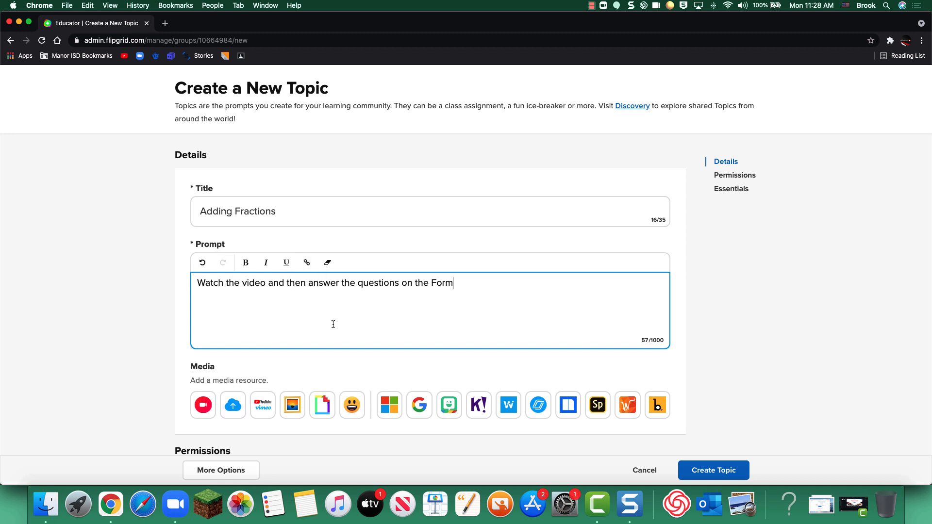
pyautogui.scroll(-3, 329, 340)
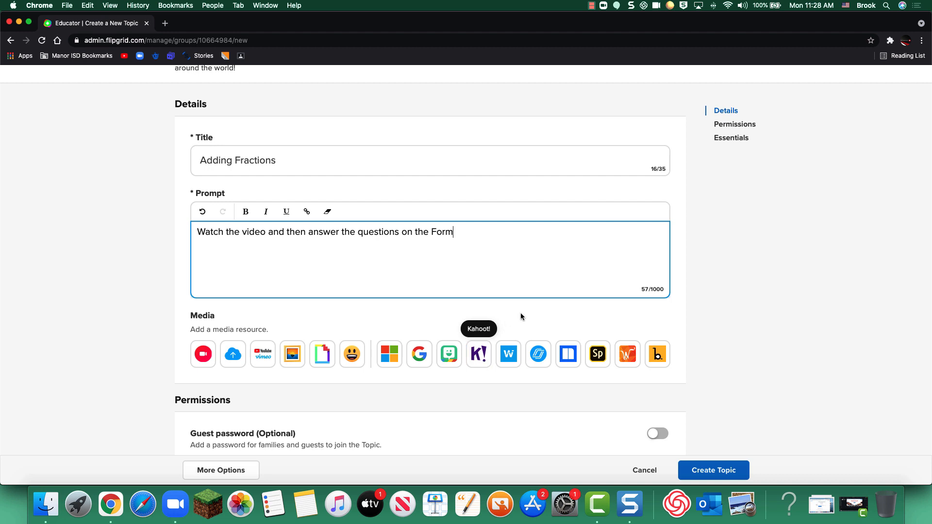
pyautogui.click(263, 358)
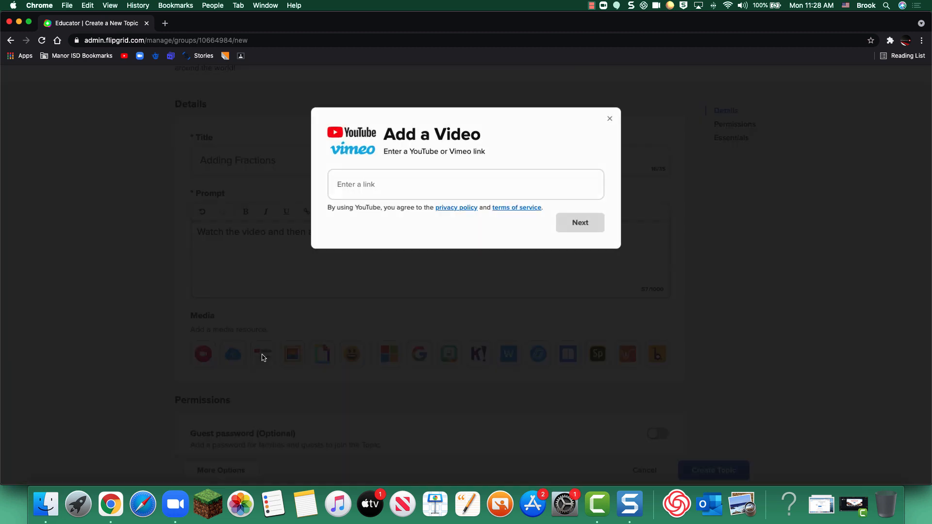
pyautogui.click(351, 190)
pyautogui.rightClick(354, 186)
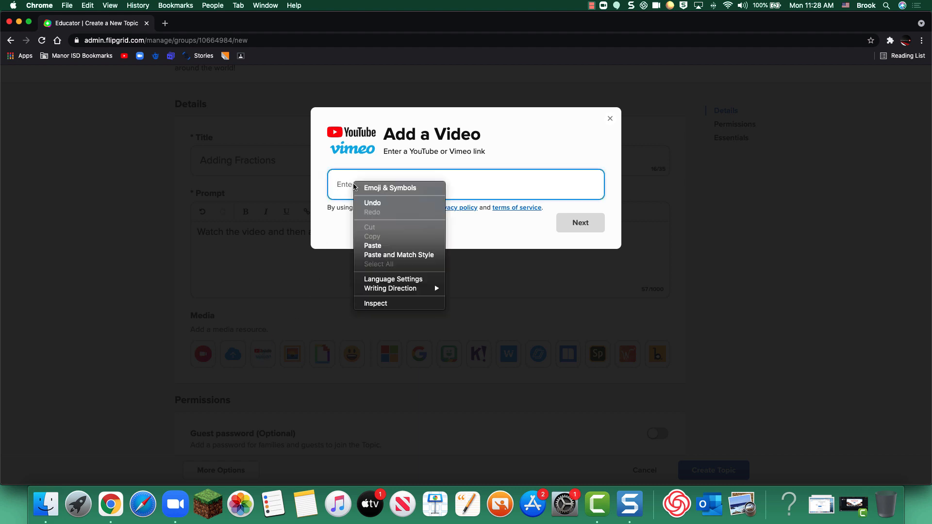
pyautogui.click(382, 245)
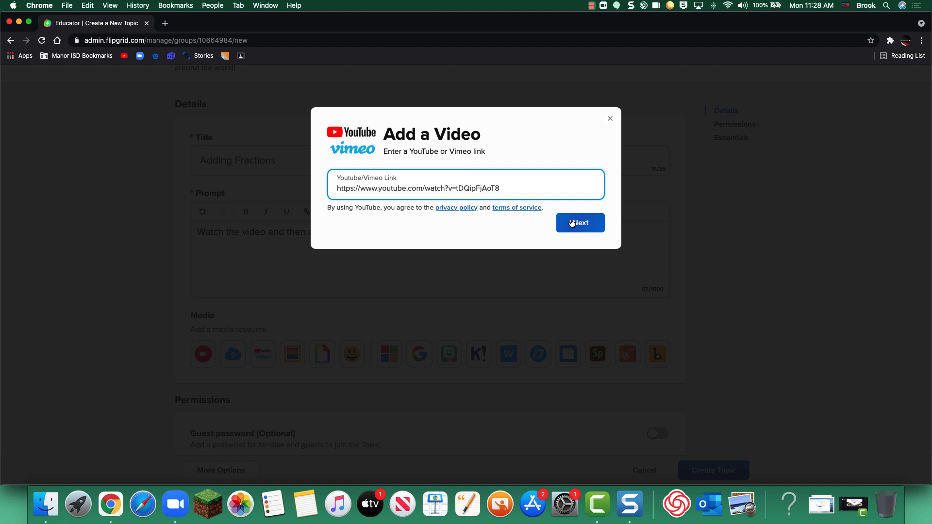
pyautogui.click(572, 222)
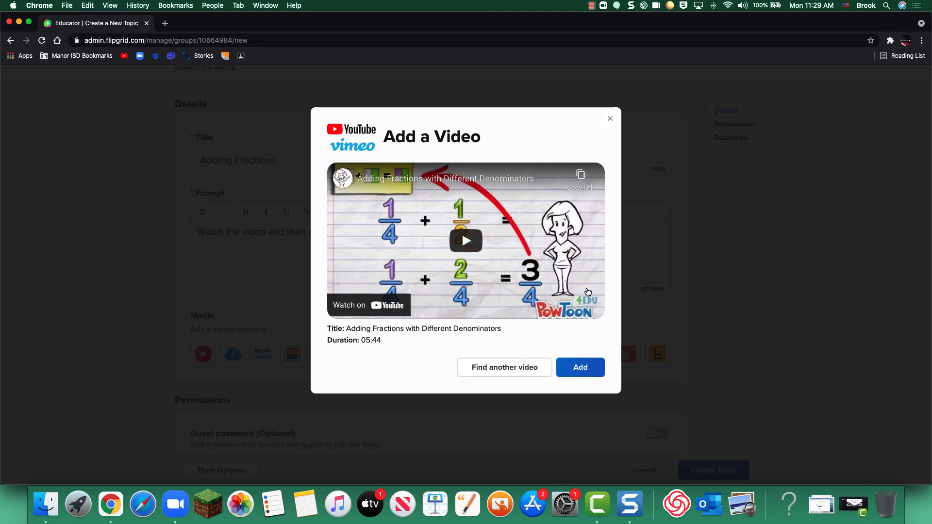
pyautogui.click(586, 367)
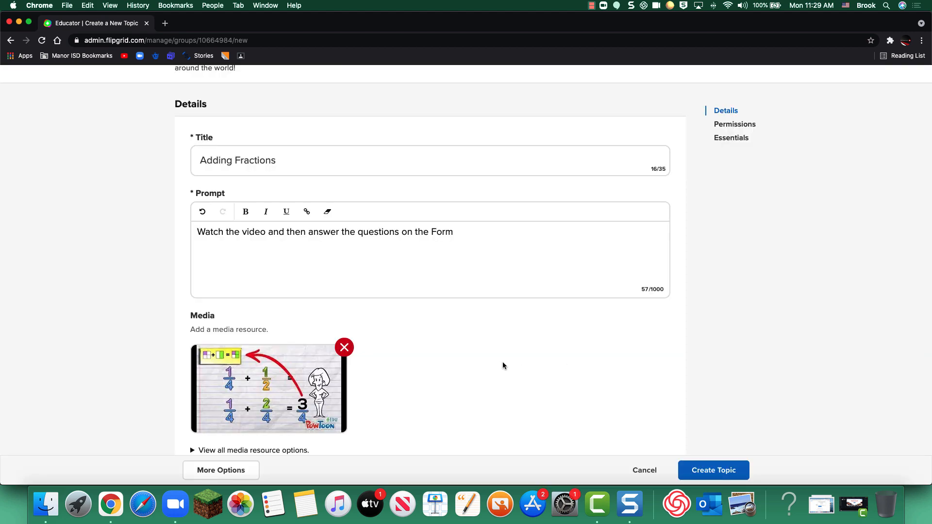
# - Turn on Topic Moderation in the new topic's Essentials settings
pyautogui.scroll(-3, 503, 365)
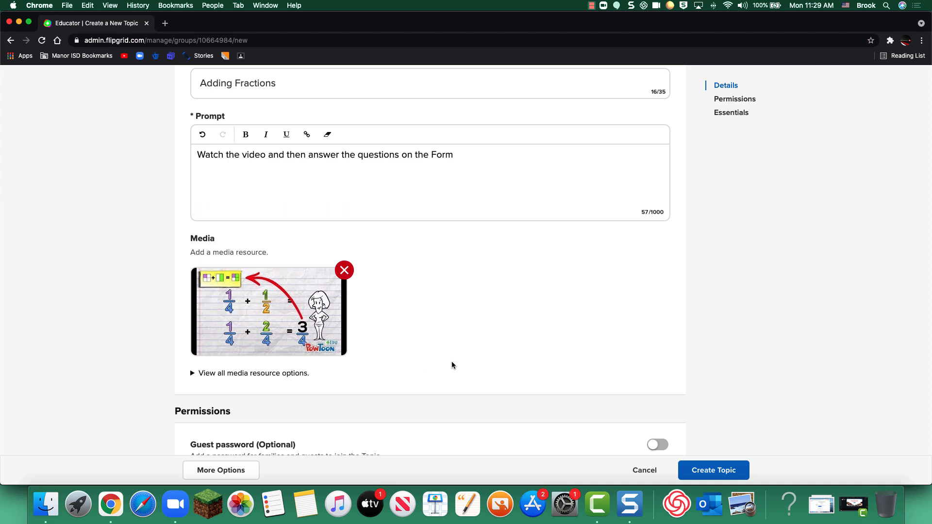
pyautogui.scroll(-4, 452, 365)
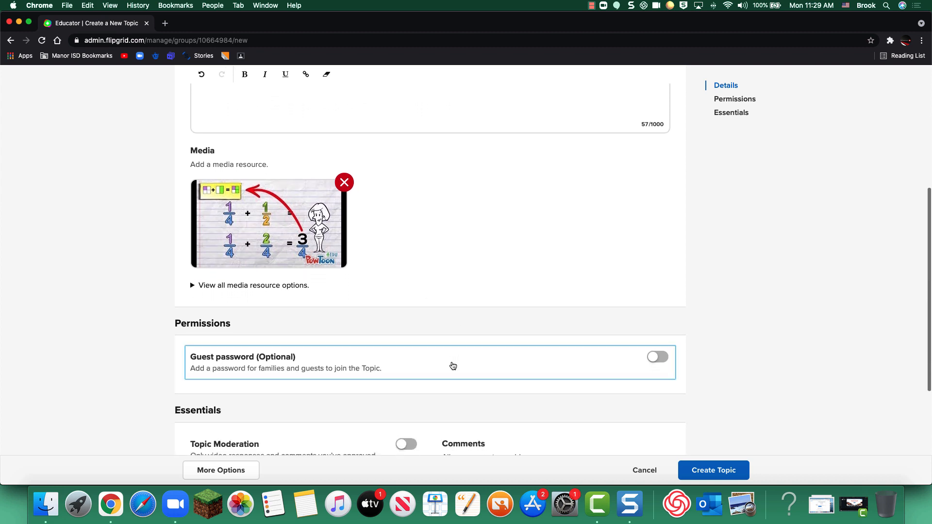
pyautogui.scroll(-3, 452, 365)
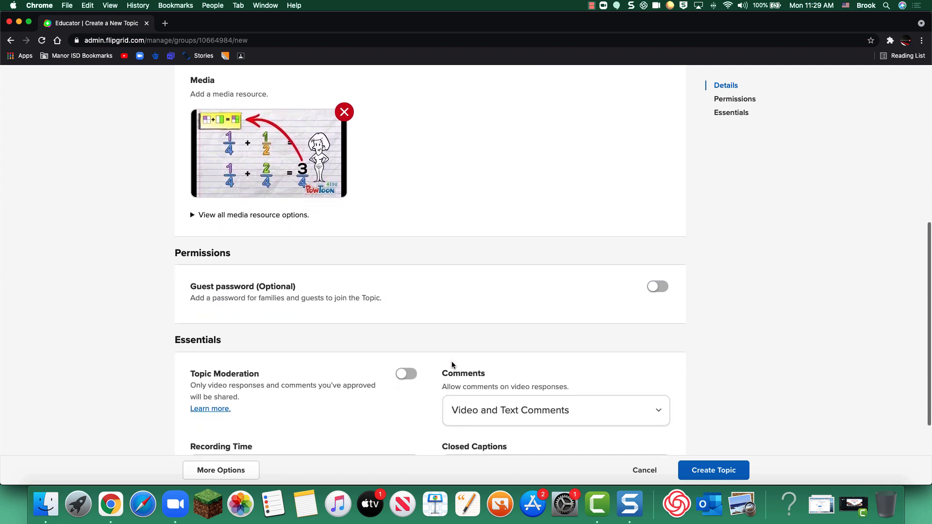
pyautogui.scroll(-1, 451, 365)
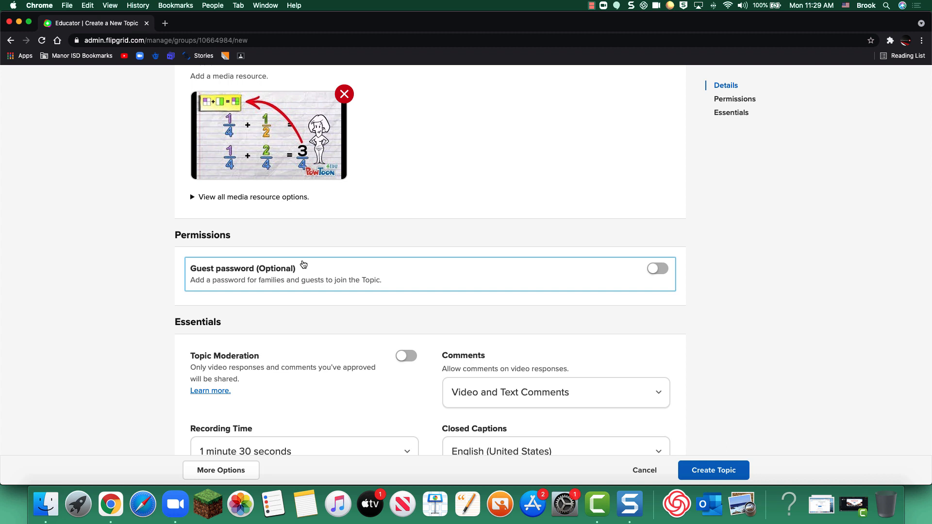
pyautogui.scroll(-5, 303, 265)
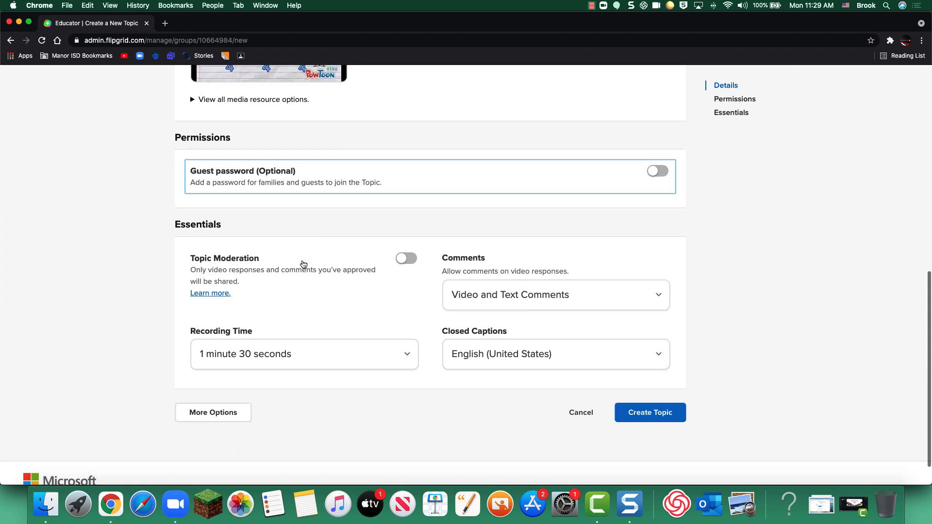
pyautogui.scroll(-1, 303, 265)
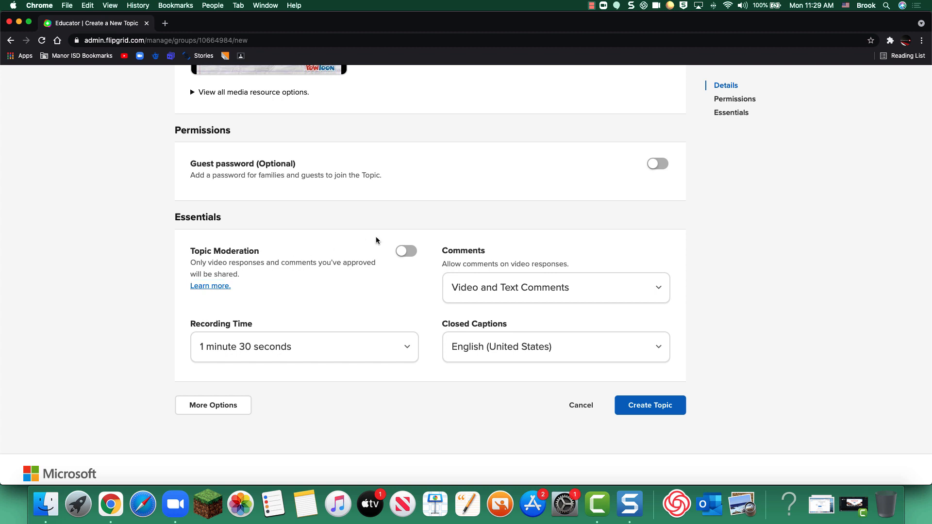
pyautogui.click(409, 252)
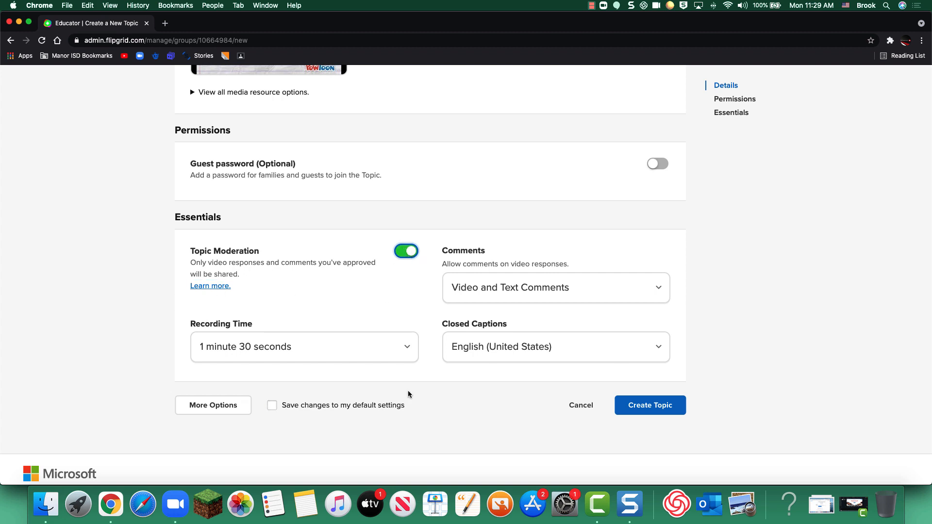
# - Set the topic's recording time to 5 minutes
pyautogui.click(383, 348)
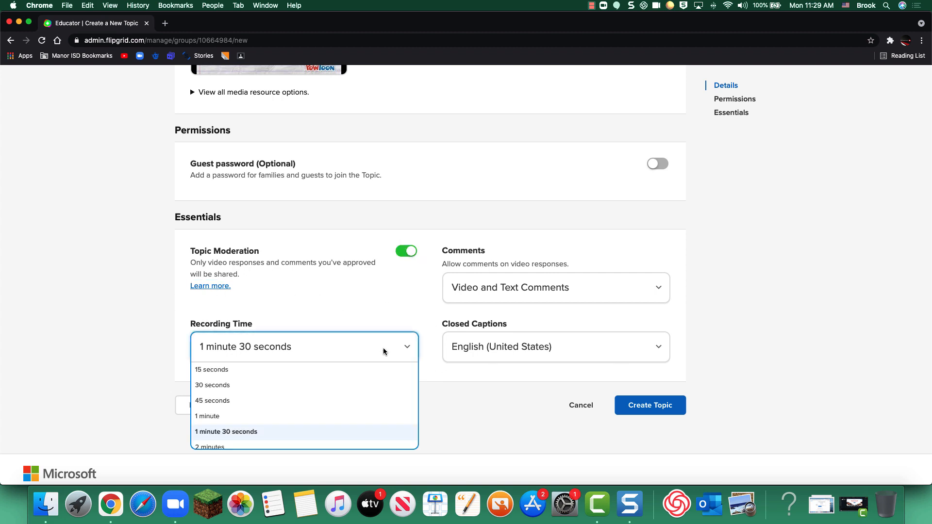
pyautogui.scroll(-3, 333, 432)
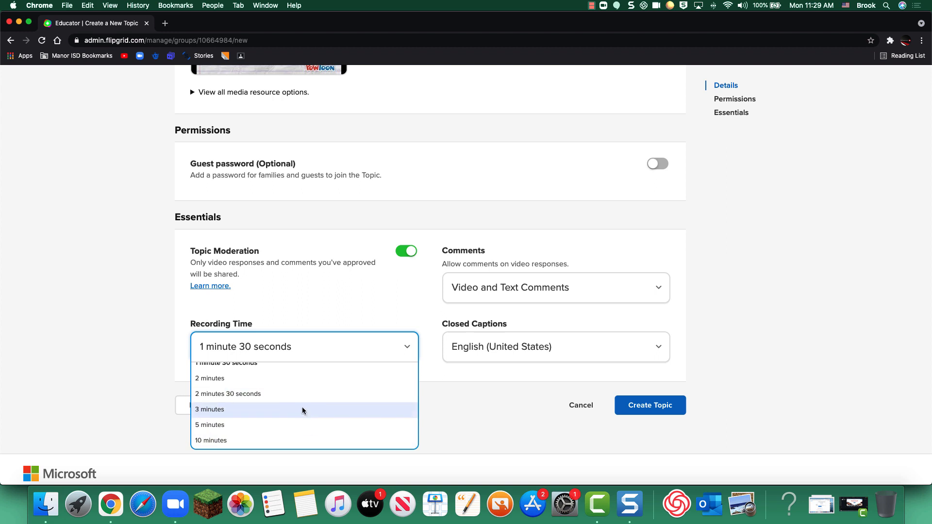
pyautogui.click(241, 420)
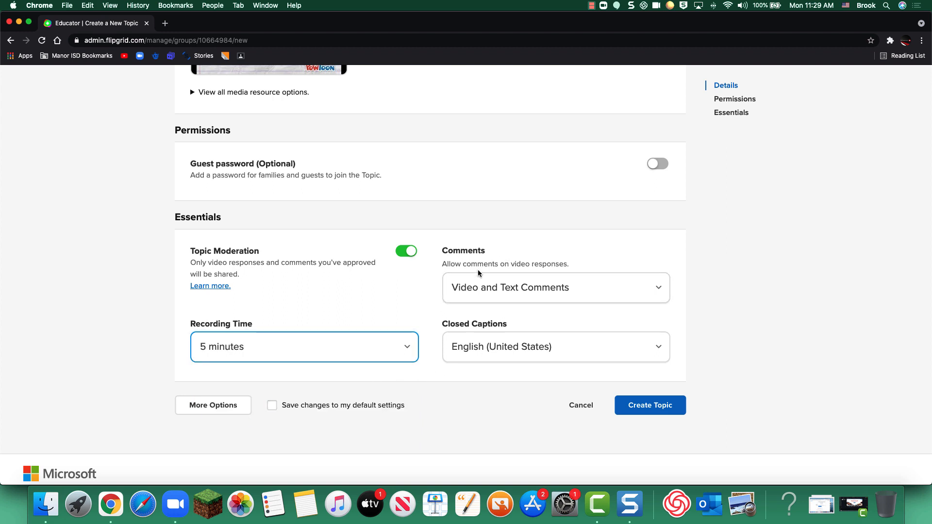
# - Review the Comments and Closed Captions choices, keeping Video and Text Comments and English (United States)
pyautogui.click(536, 287)
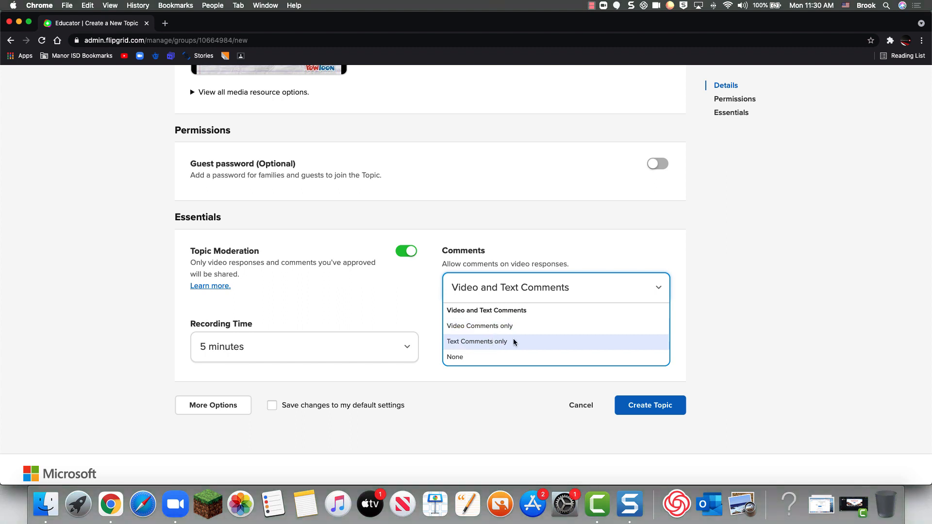
pyautogui.click(513, 313)
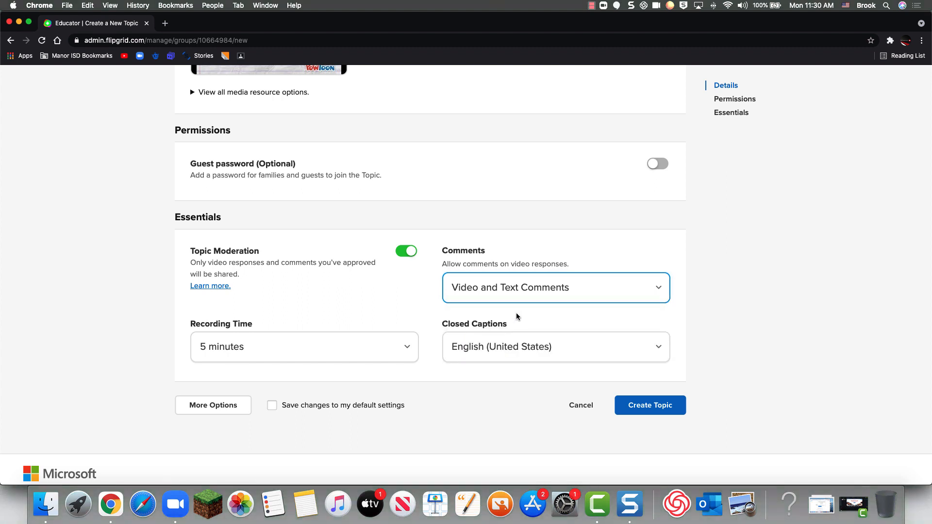
pyautogui.scroll(-2, 553, 310)
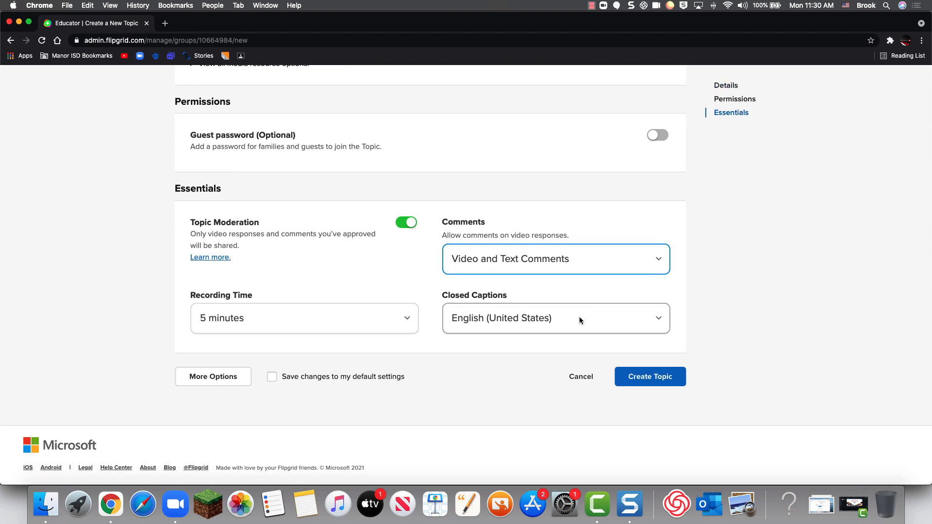
pyautogui.click(601, 320)
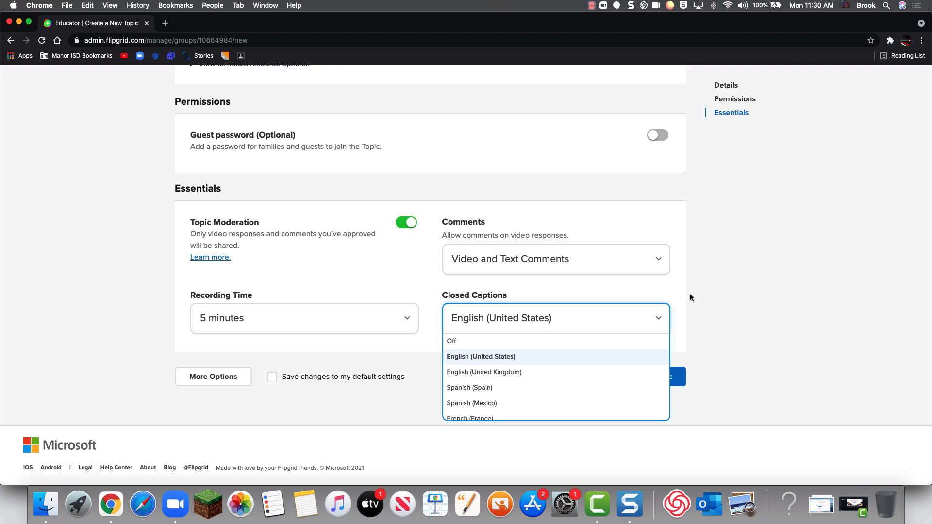
pyautogui.click(666, 287)
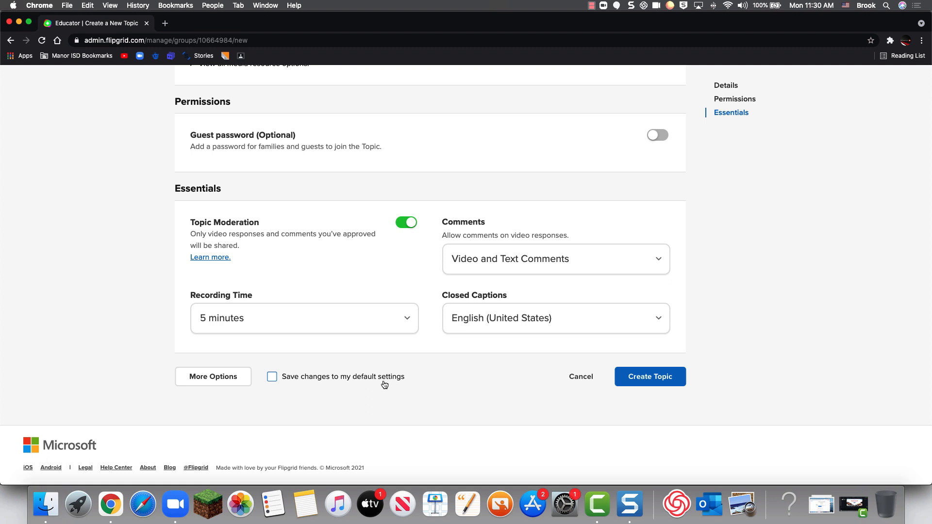
# - Leave the changes out of the default settings and expand the additional topic options to reach the Attachments section
pyautogui.click(274, 381)
pyautogui.click(273, 380)
pyautogui.click(204, 378)
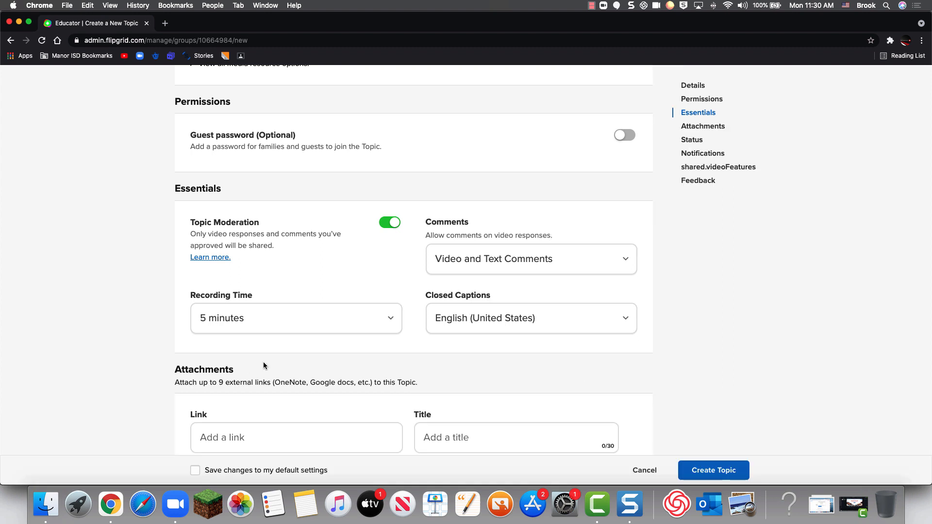
pyautogui.scroll(-3, 269, 363)
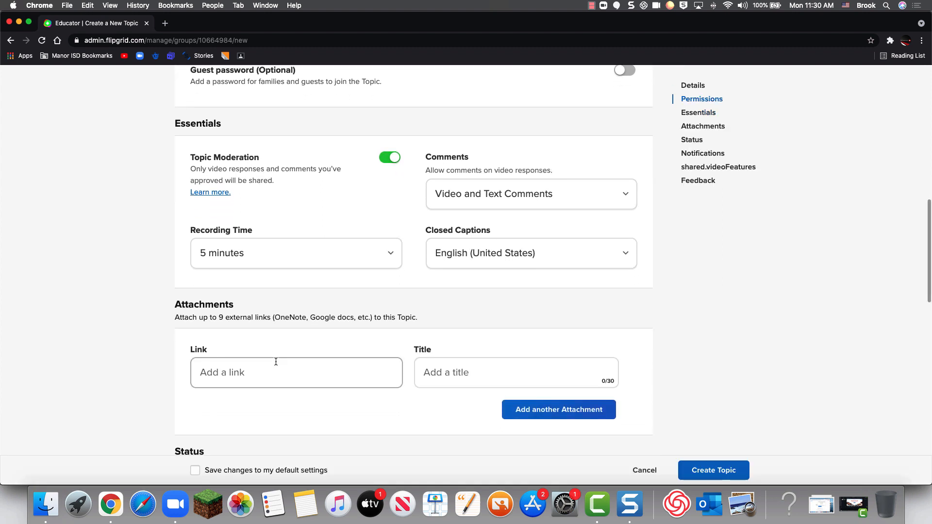
# - Review the topic's Attachments and Status settings and keep Your Notifications set to Daily
pyautogui.scroll(-3, 275, 361)
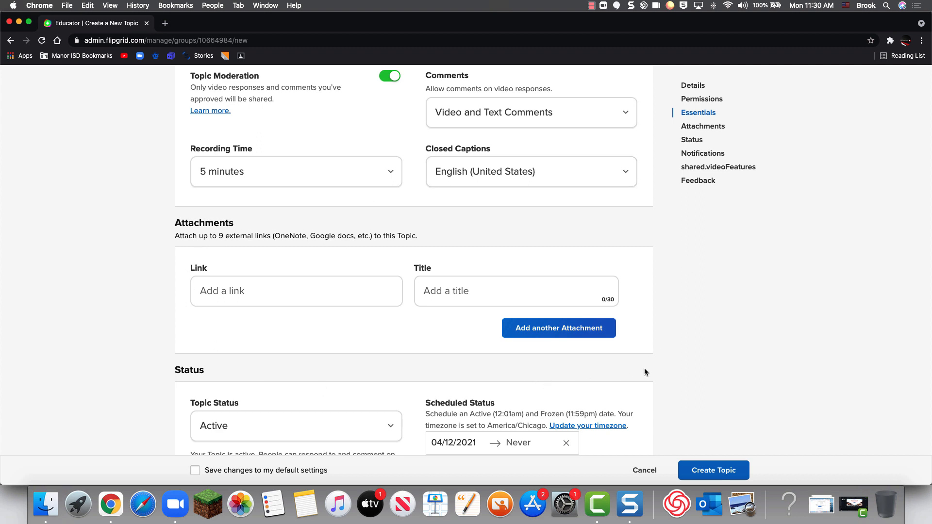
pyautogui.scroll(-4, 701, 357)
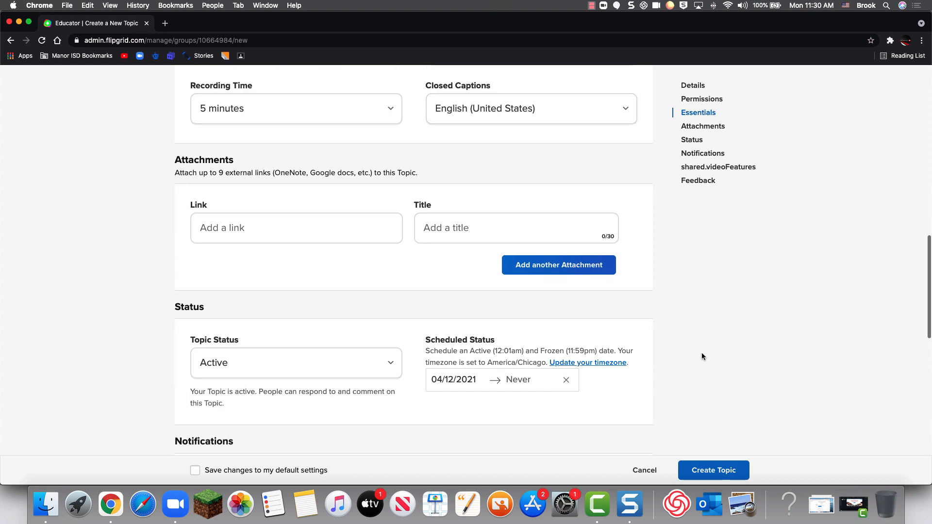
pyautogui.scroll(-4, 701, 357)
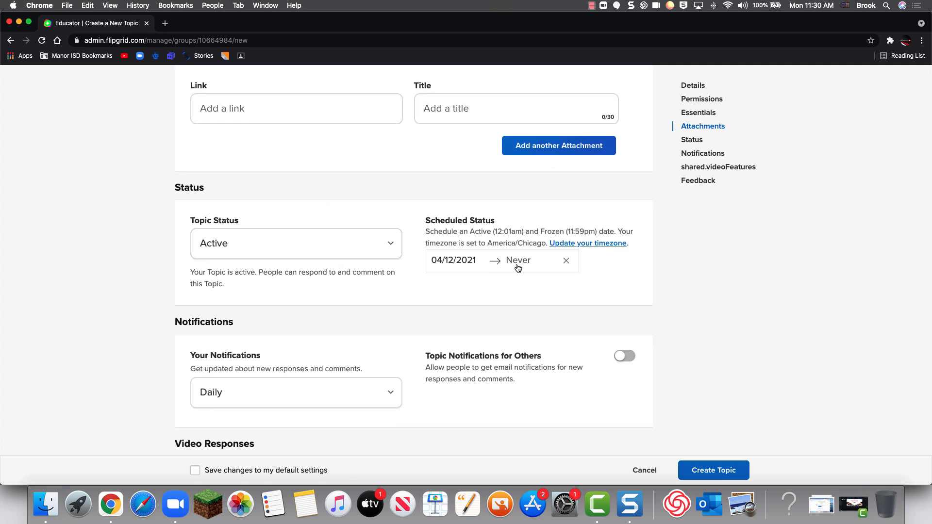
pyautogui.scroll(-5, 518, 268)
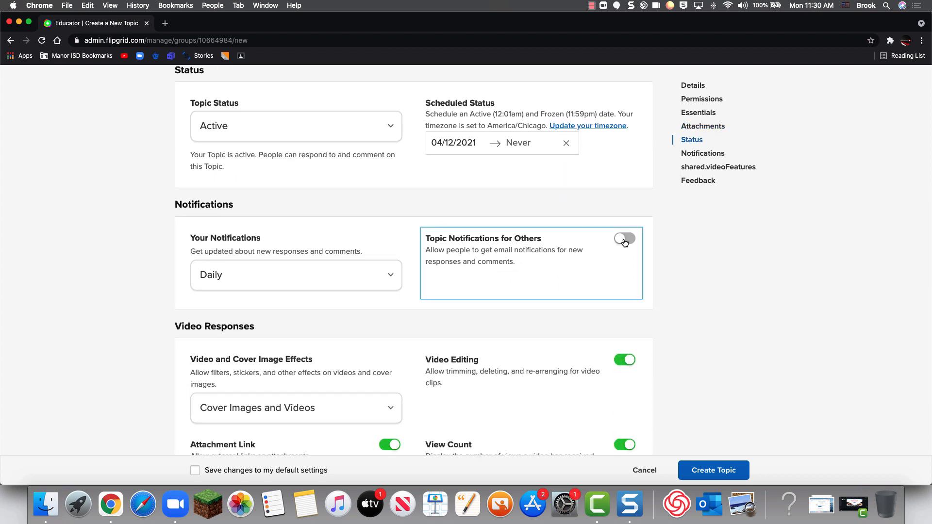
pyautogui.click(386, 280)
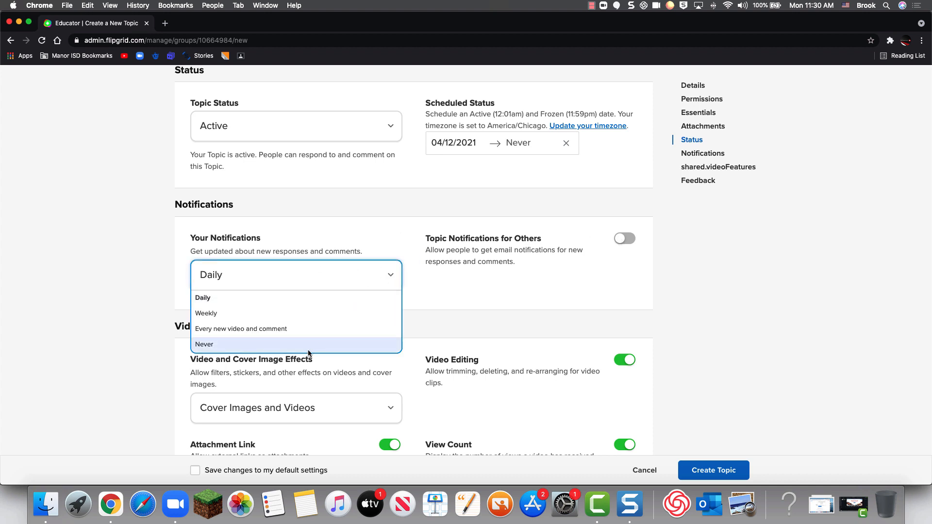
pyautogui.click(318, 298)
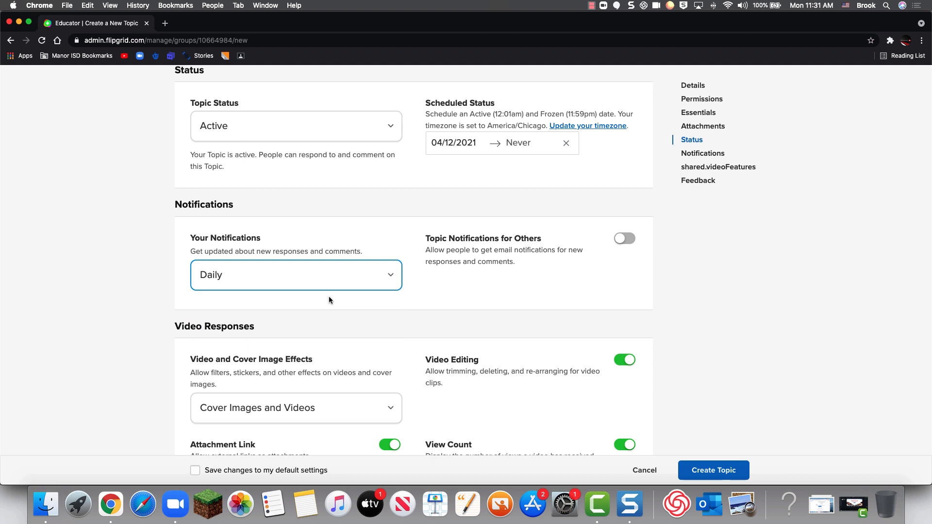
# - Examine the Video Responses options and the Basic and Custom Feedback choices for the topic
pyautogui.scroll(-1, 384, 309)
pyautogui.scroll(-5, 384, 310)
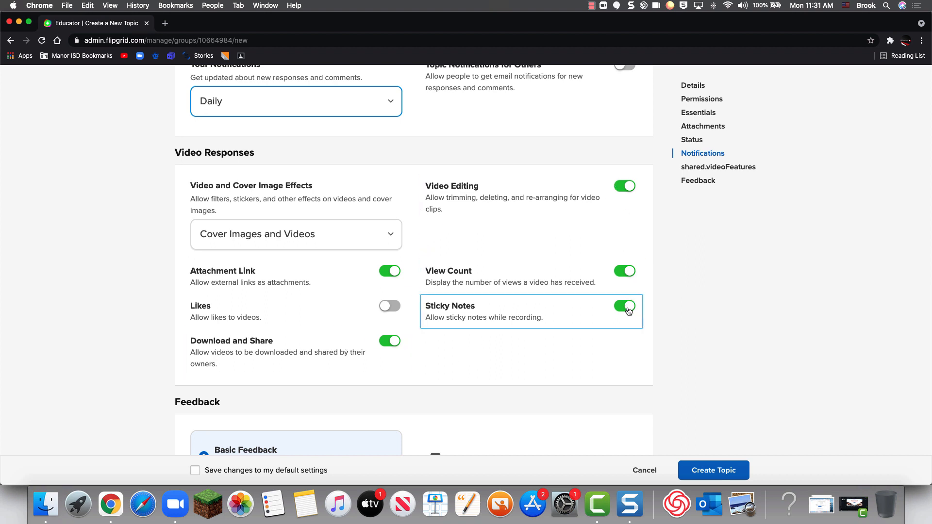
pyautogui.scroll(-3, 476, 337)
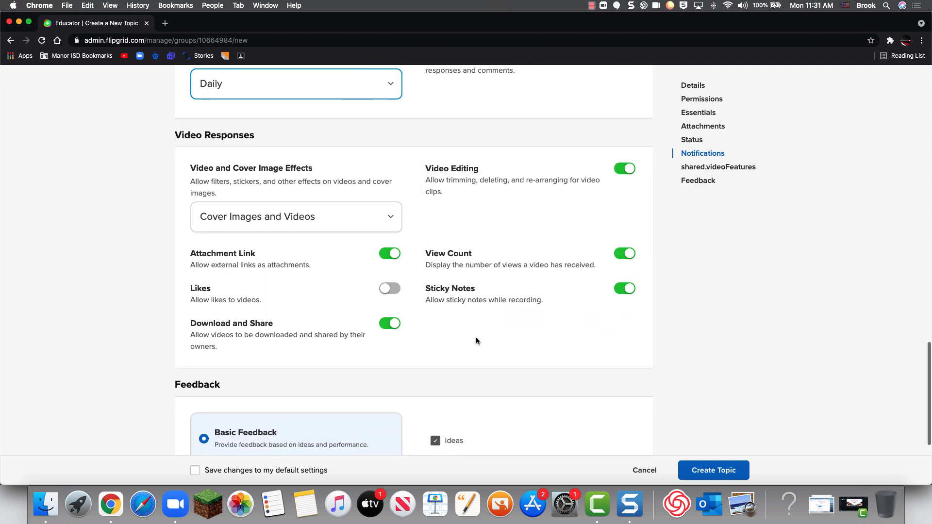
pyautogui.scroll(-4, 475, 340)
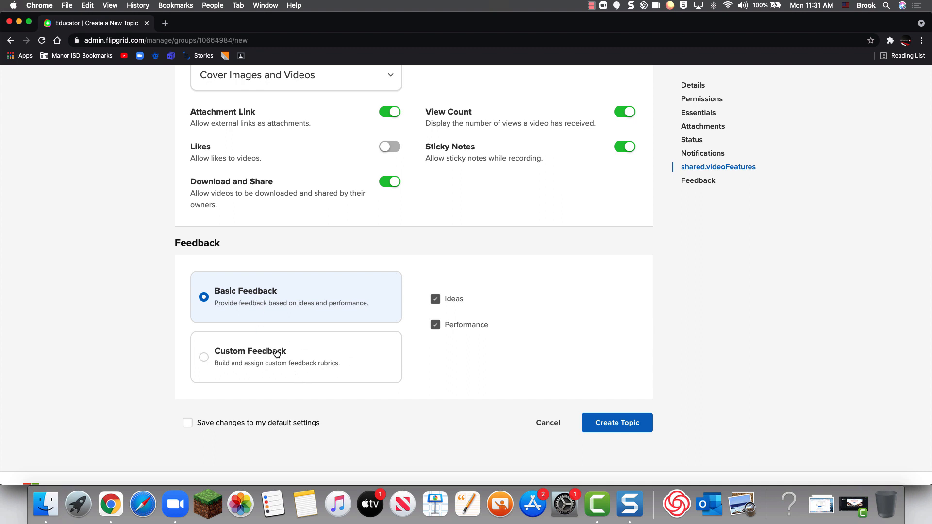
pyautogui.scroll(5, 275, 353)
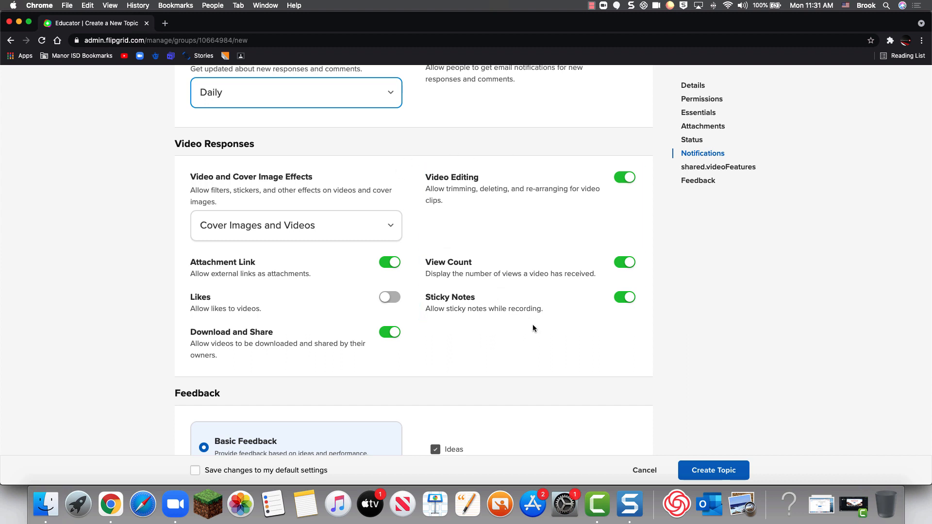
pyautogui.scroll(2, 464, 319)
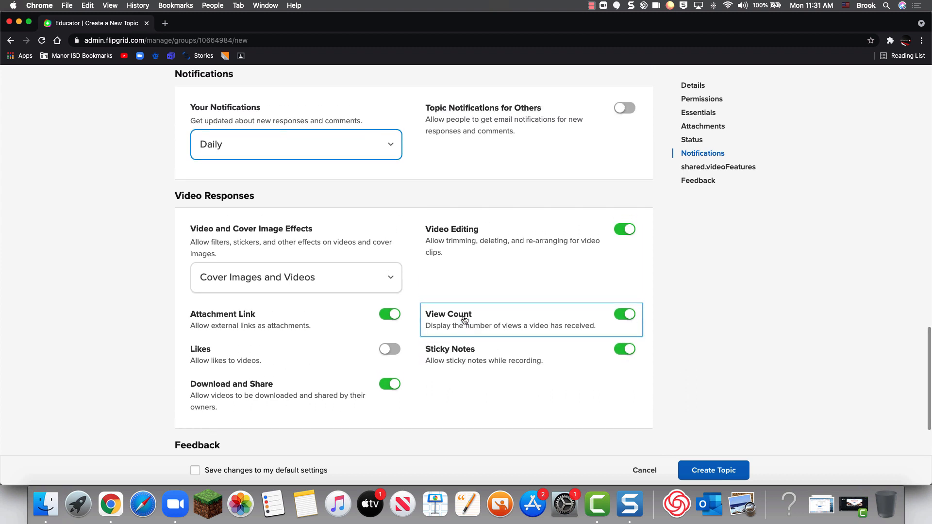
pyautogui.scroll(3, 480, 274)
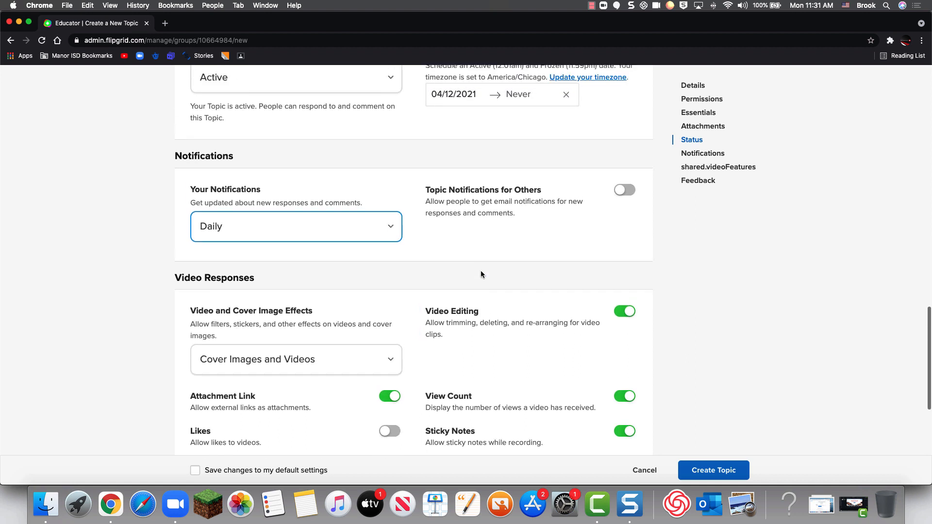
# - Recheck the topic form back up to its Details and expand all media resource options under the prompt
pyautogui.scroll(5, 481, 273)
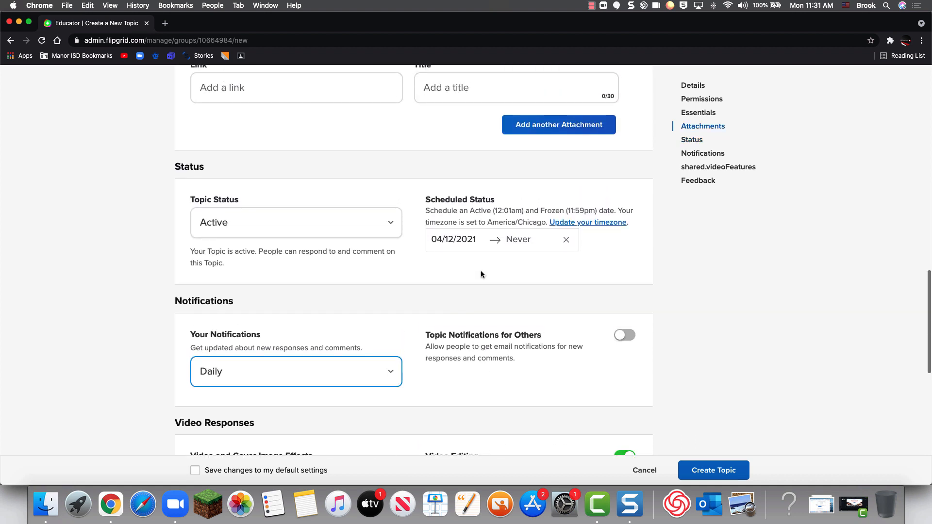
pyautogui.scroll(5, 481, 274)
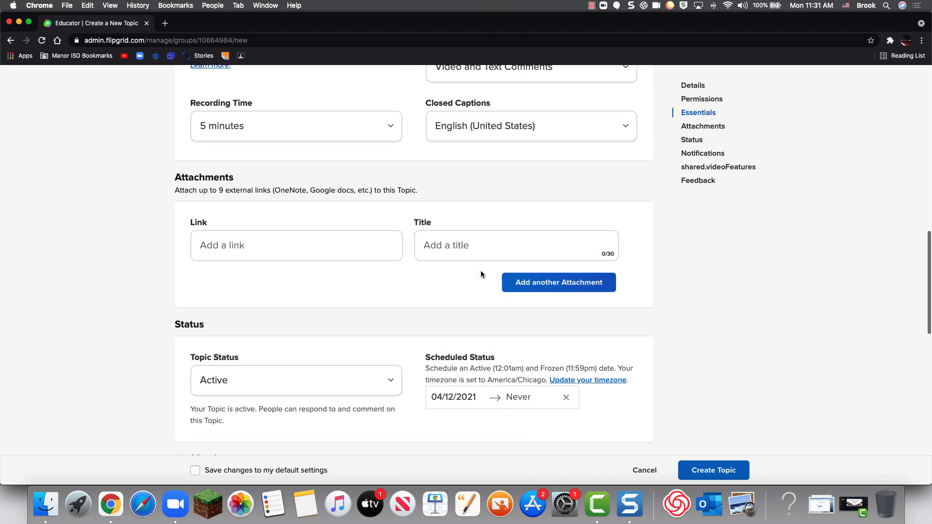
pyautogui.scroll(7, 480, 275)
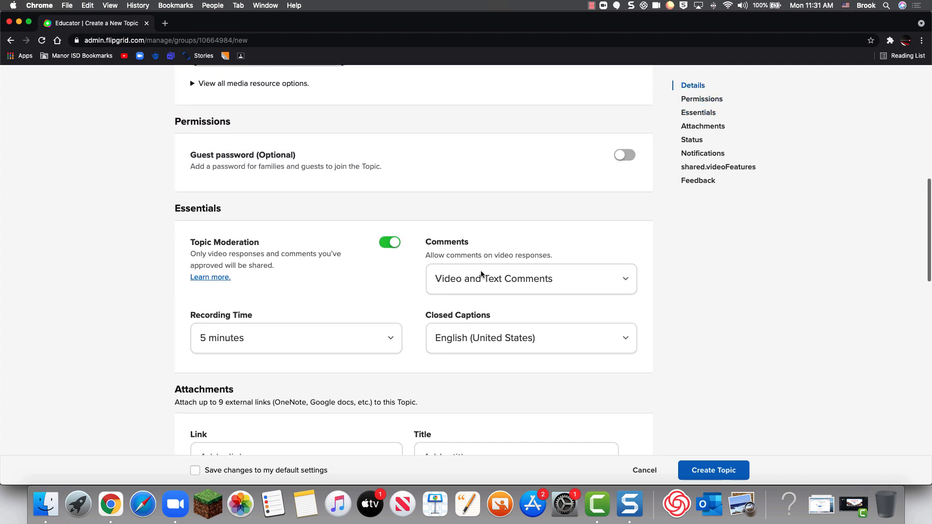
pyautogui.scroll(6, 480, 274)
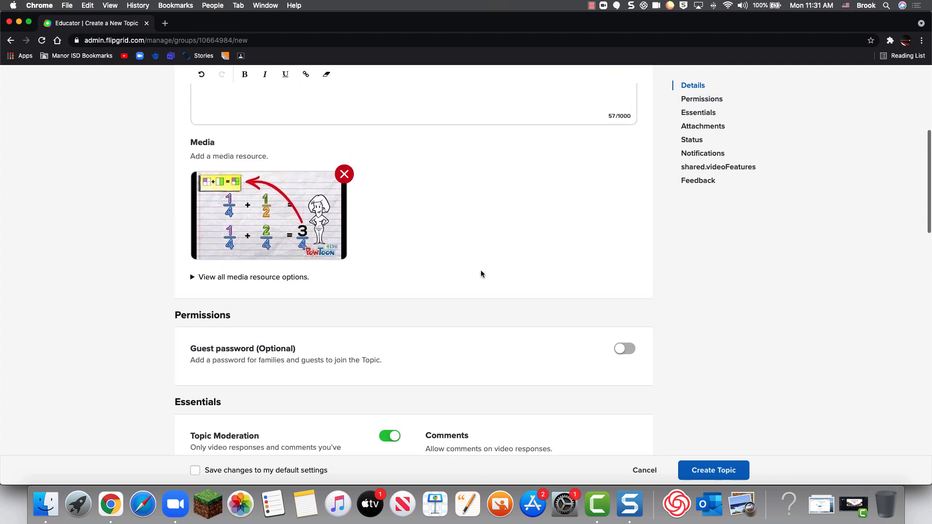
pyautogui.scroll(3, 481, 274)
pyautogui.scroll(-1, 480, 274)
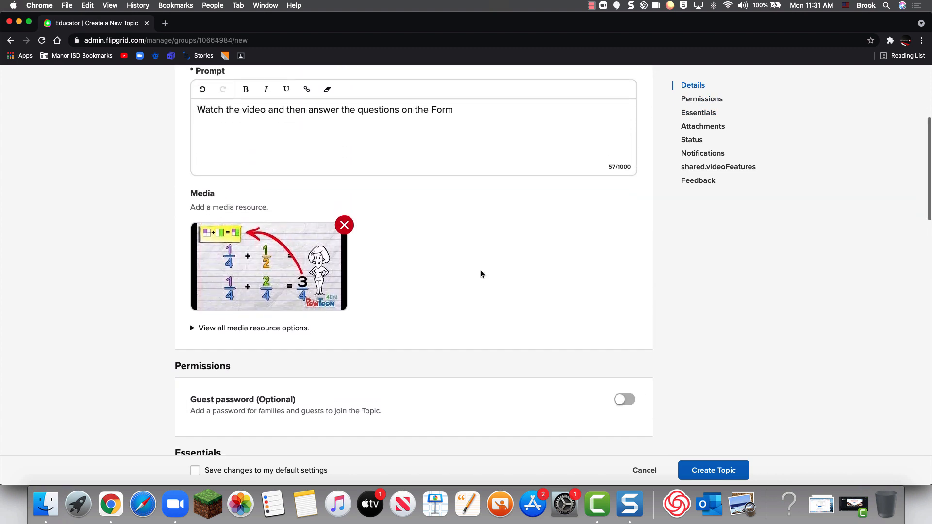
pyautogui.click(194, 329)
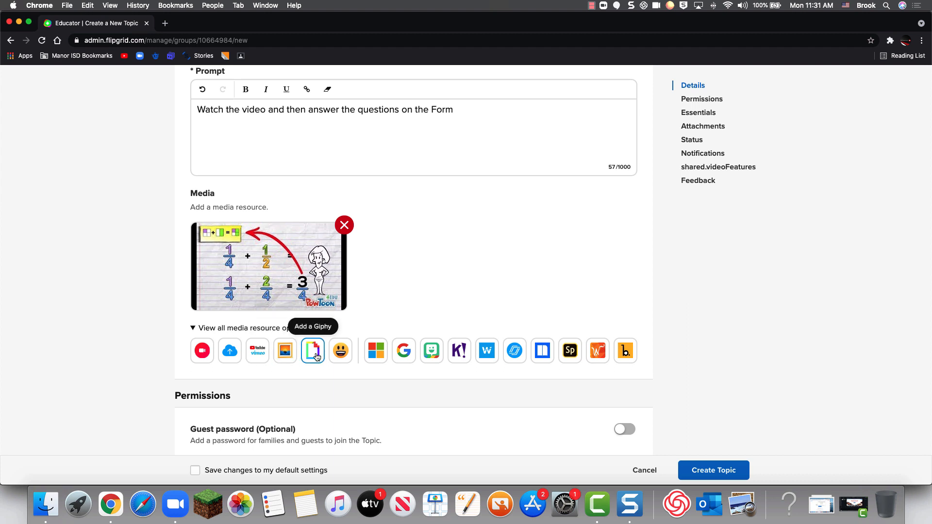
pyautogui.scroll(5, 429, 325)
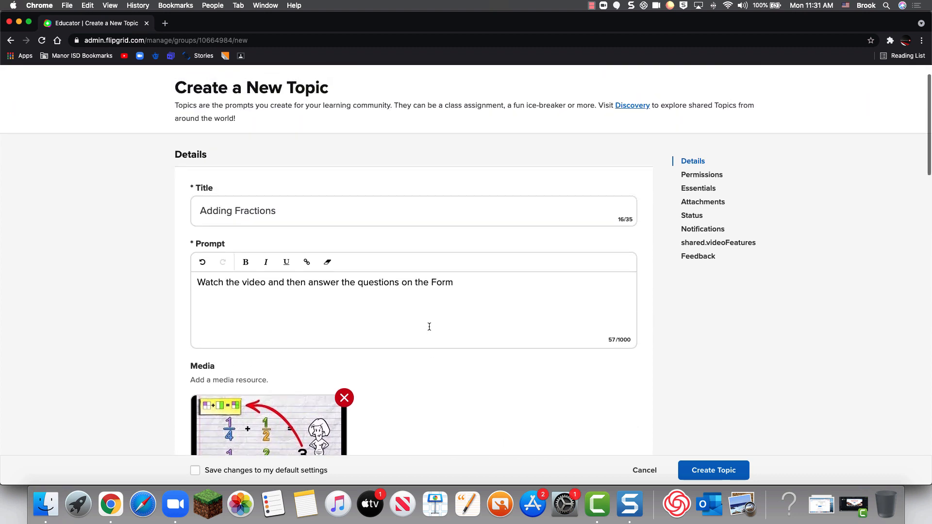
# - Create the Adding Fractions topic, copy its share link and dismiss the confirmation
pyautogui.click(429, 326)
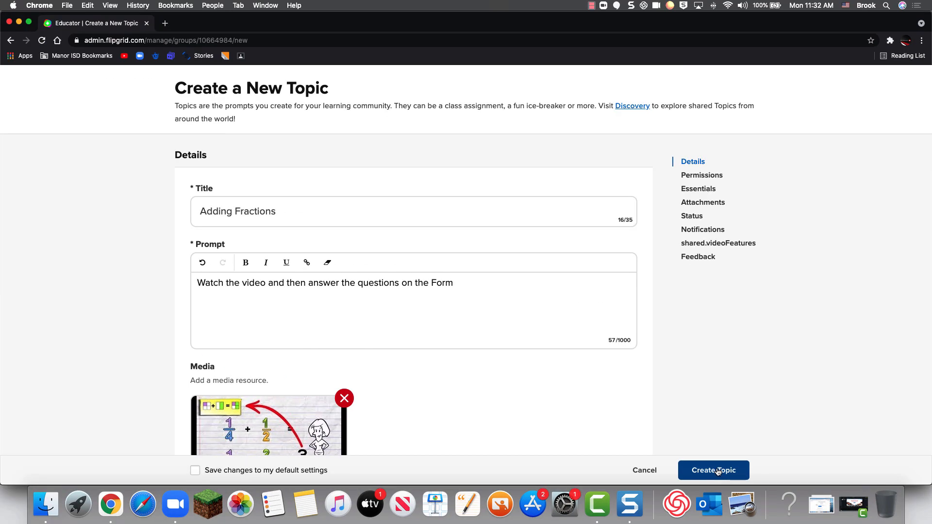
pyautogui.click(717, 470)
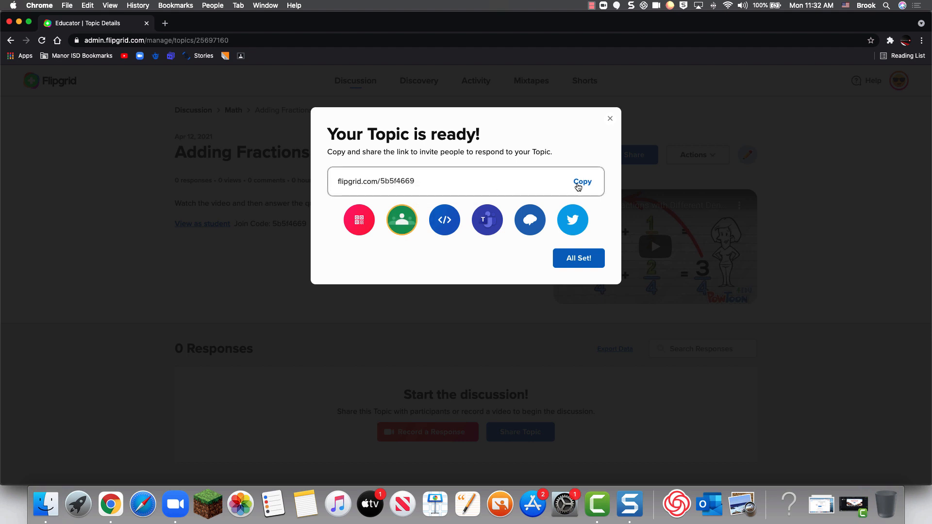
pyautogui.click(581, 186)
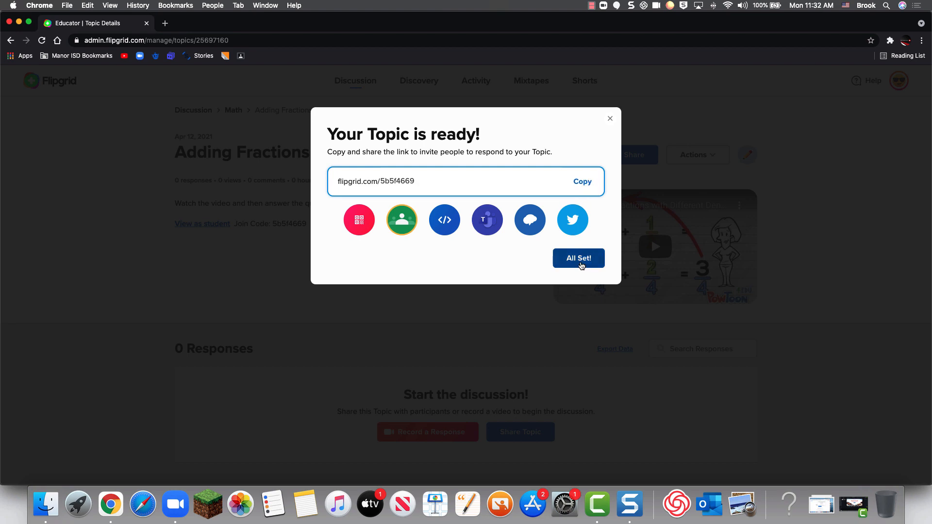
pyautogui.click(580, 263)
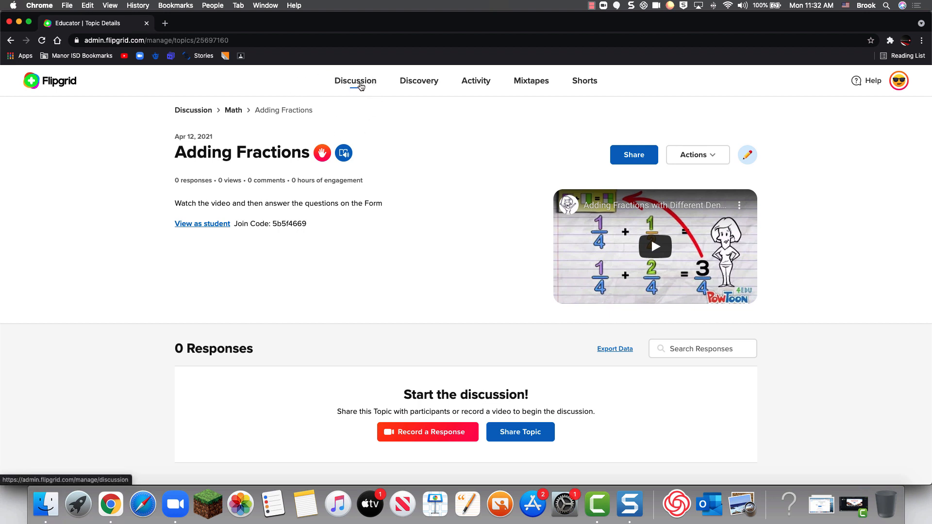
# - Compare the Groups and Topics lists on the Discussion page
pyautogui.click(361, 87)
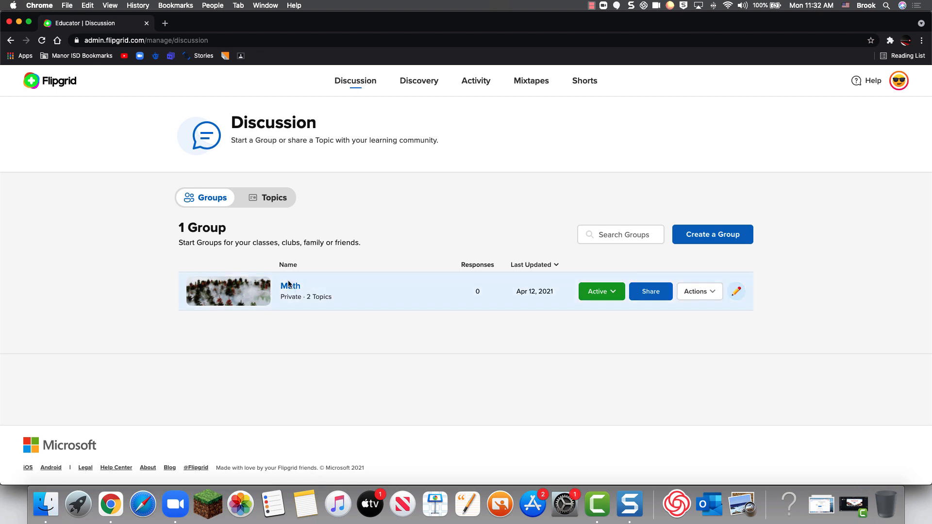
pyautogui.click(256, 201)
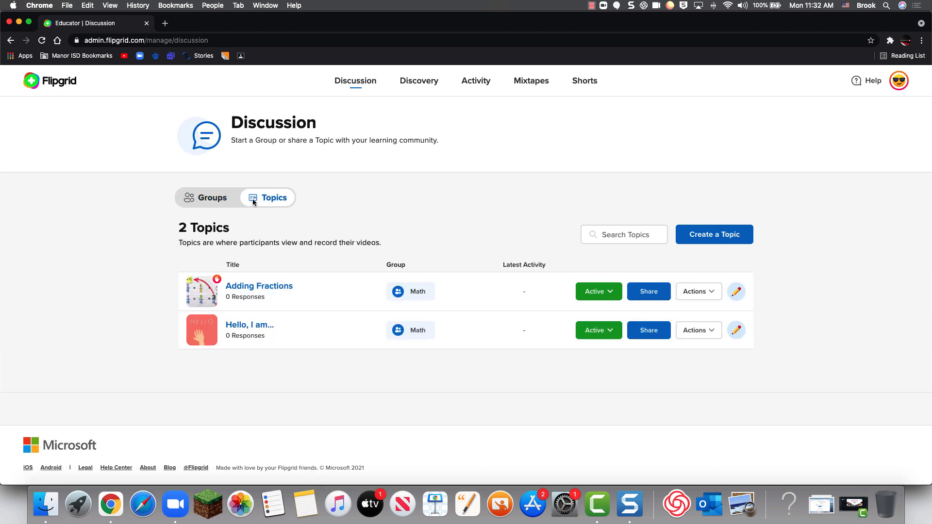
pyautogui.click(217, 200)
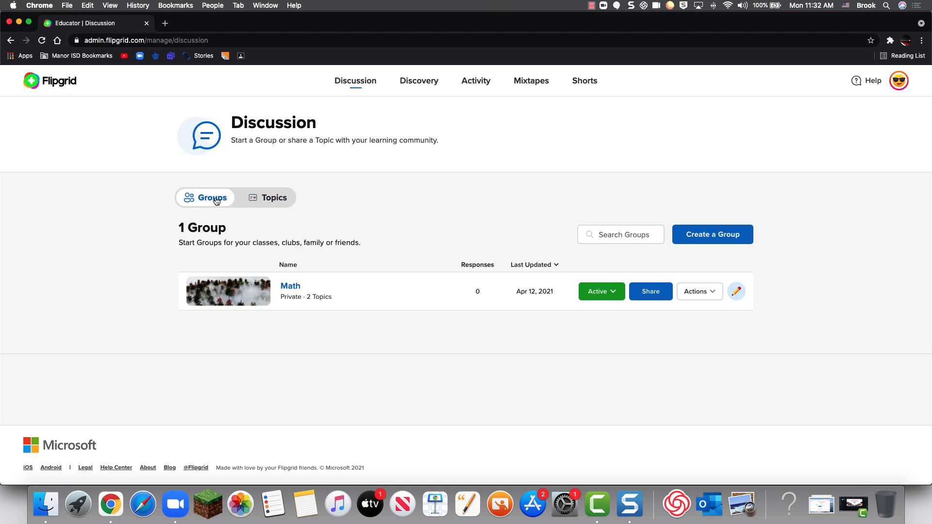
pyautogui.click(278, 203)
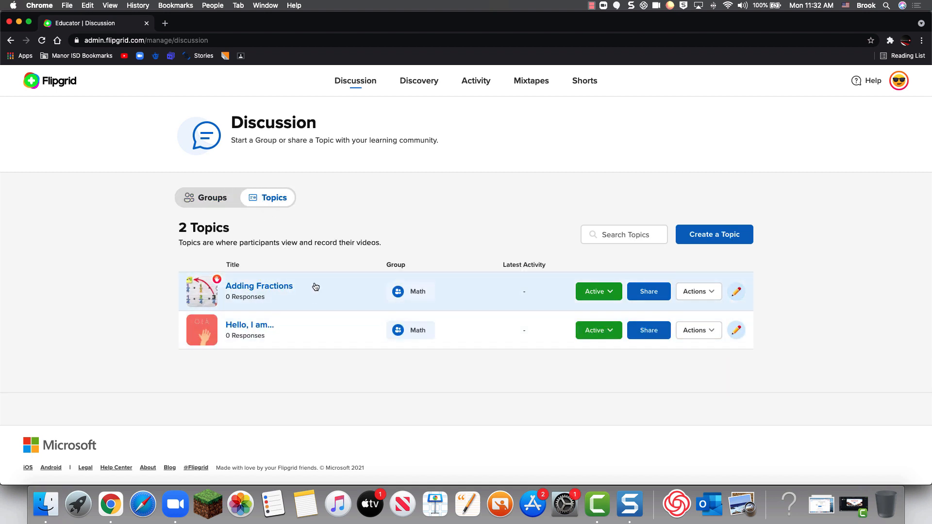
pyautogui.click(206, 200)
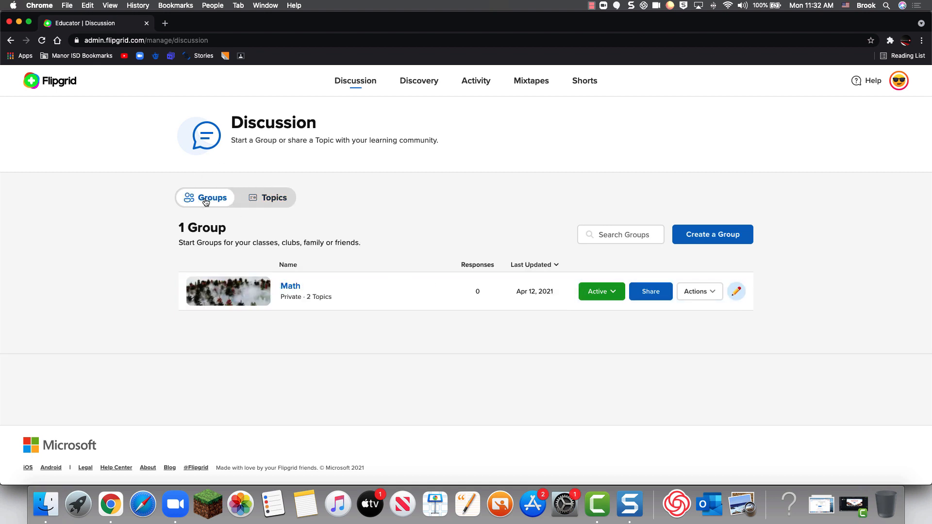
# - Open the Math group and look over its details and topic list
pyautogui.click(290, 287)
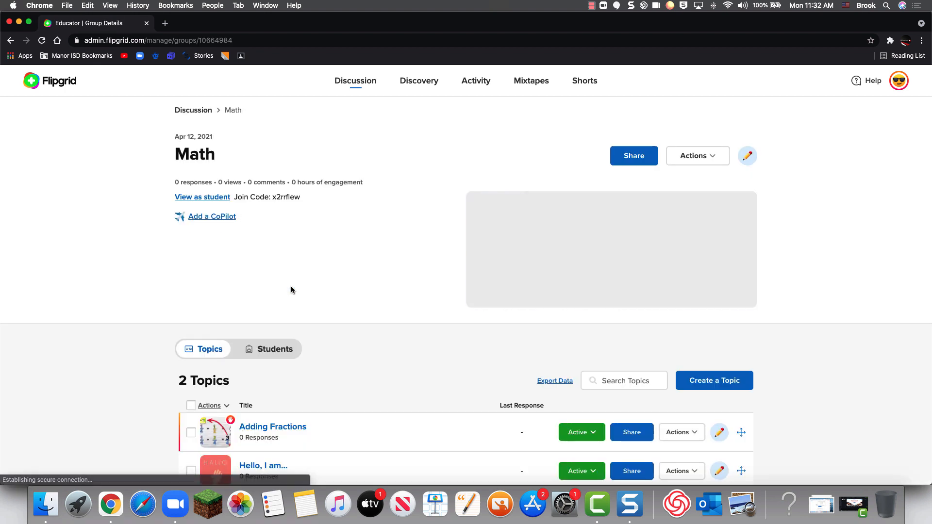
pyautogui.scroll(-3, 335, 315)
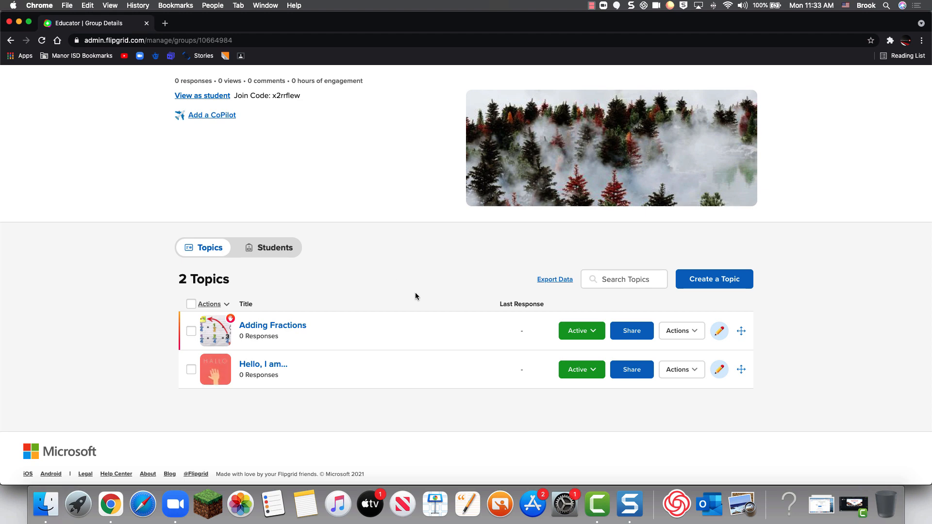
pyautogui.scroll(3, 371, 291)
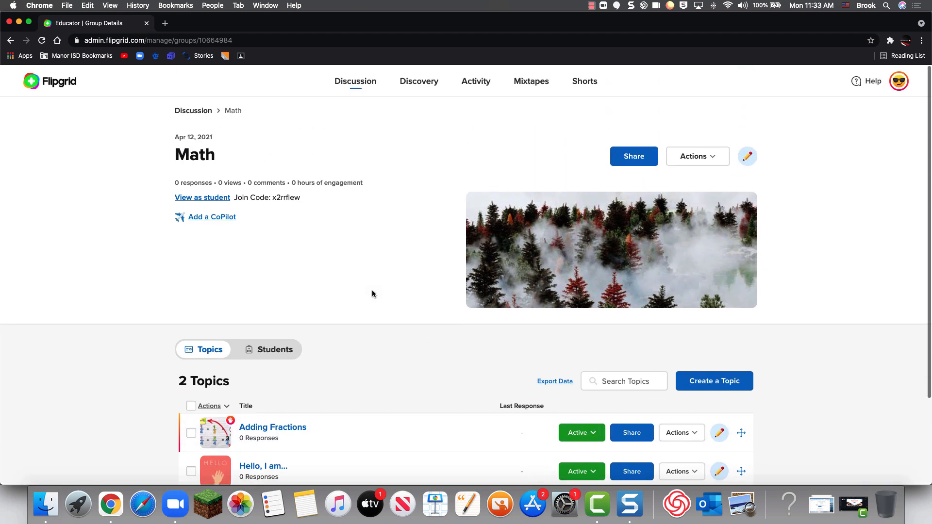
# - Return to the Discussion page's Topics list and view the actions available for the Adding Fractions topic
pyautogui.click(346, 83)
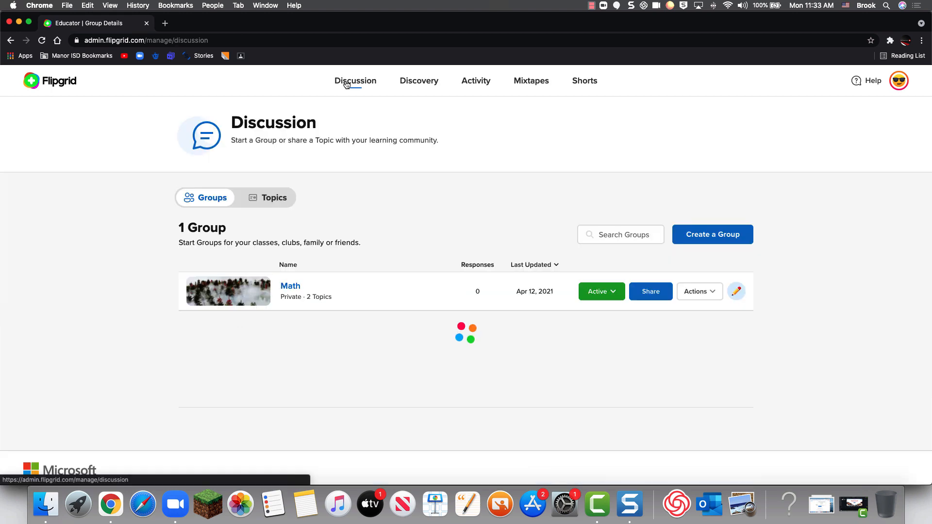
pyautogui.click(267, 202)
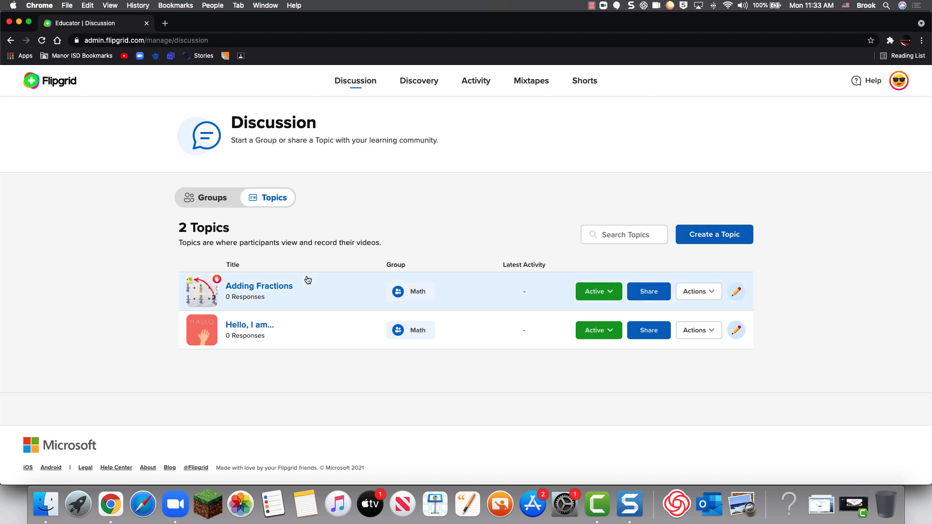
pyautogui.click(710, 295)
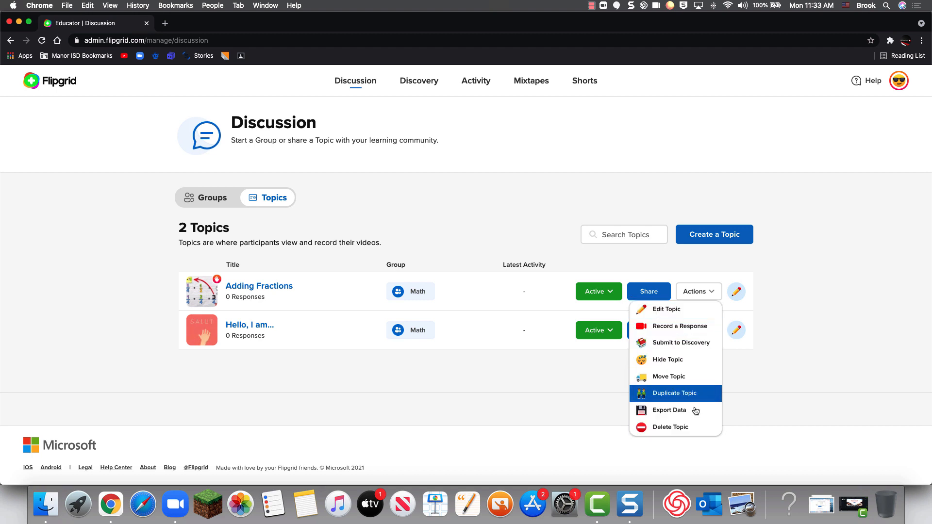
pyautogui.click(797, 369)
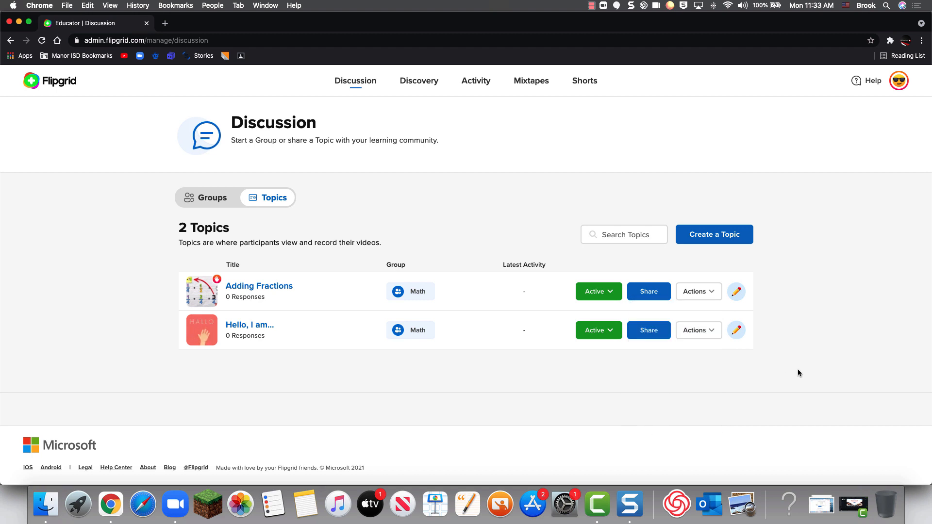
# - Copy the Adding Fractions topic's share link from the Topics list and close the sharing dialog
pyautogui.click(653, 295)
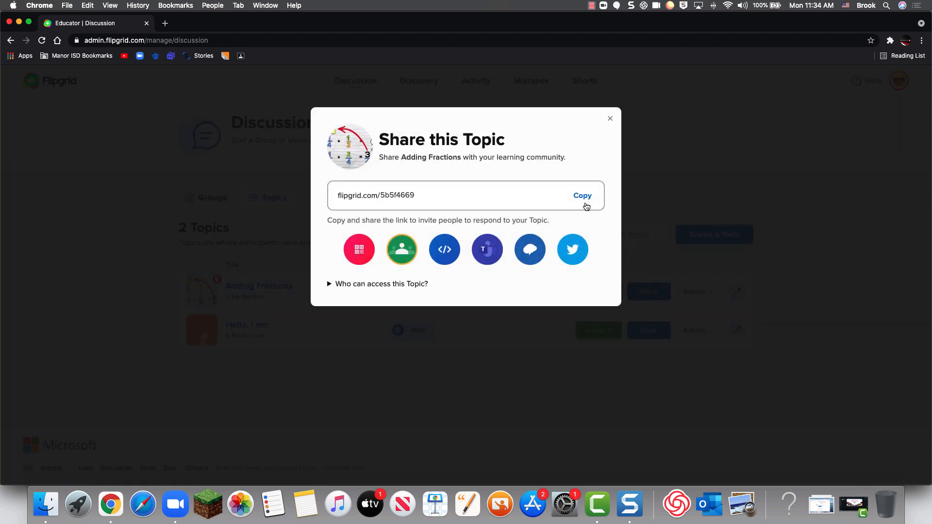
pyautogui.click(583, 200)
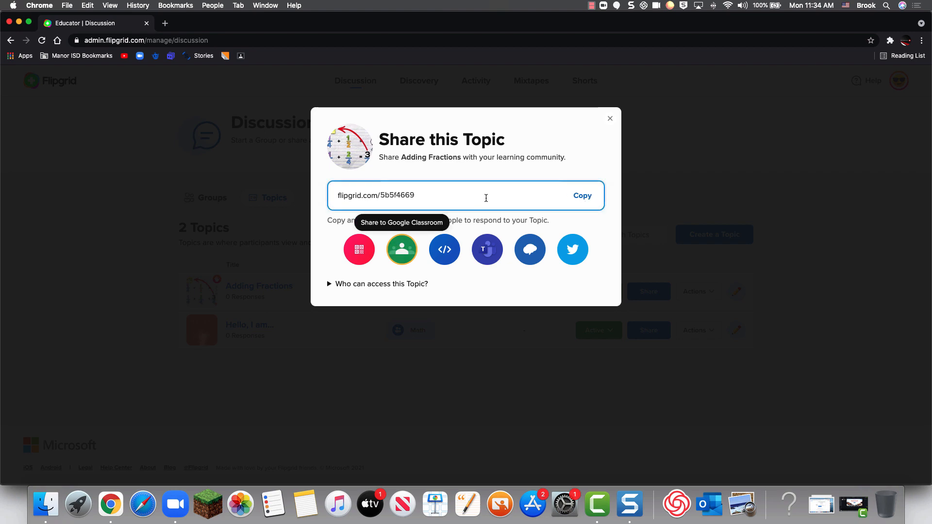
pyautogui.click(610, 120)
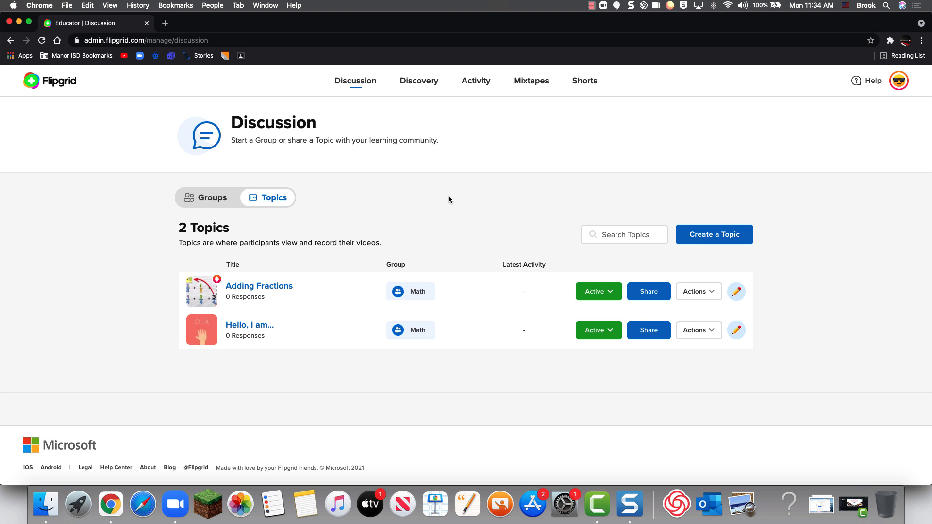
pyautogui.click(591, 6)
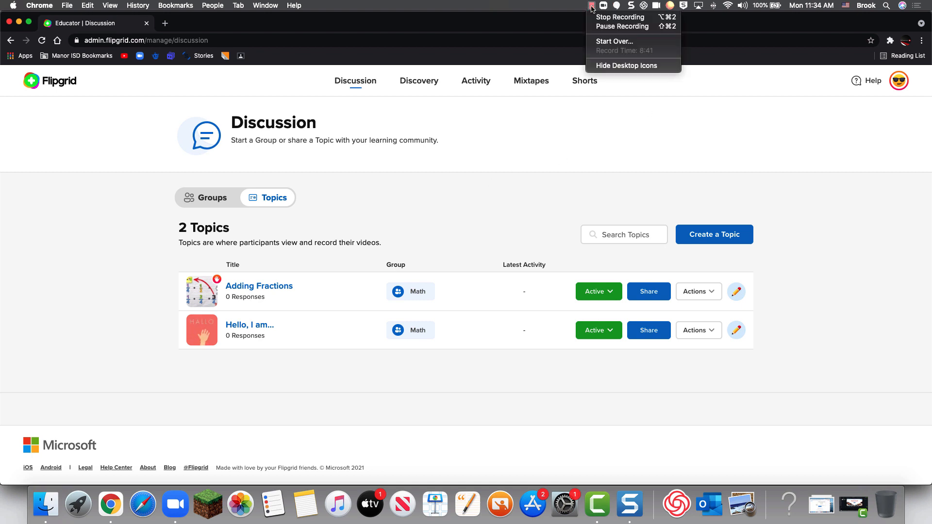